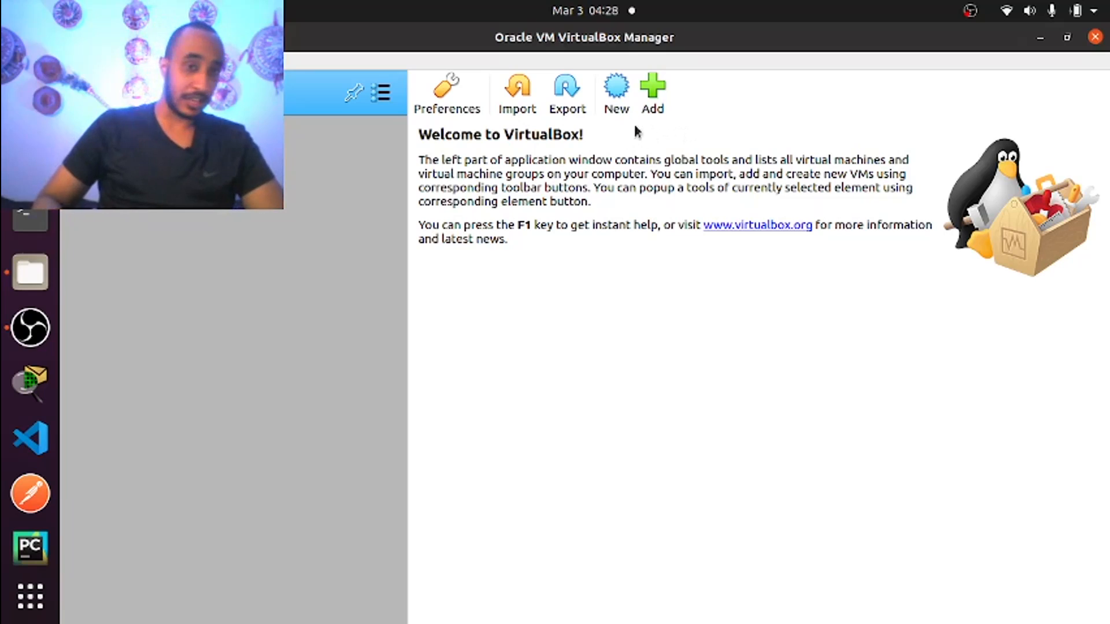
# Begin a new virtual machine named 'Ubuntu Test' with type Linux and version Ubuntu (64-bit)
pyautogui.click(614, 89)
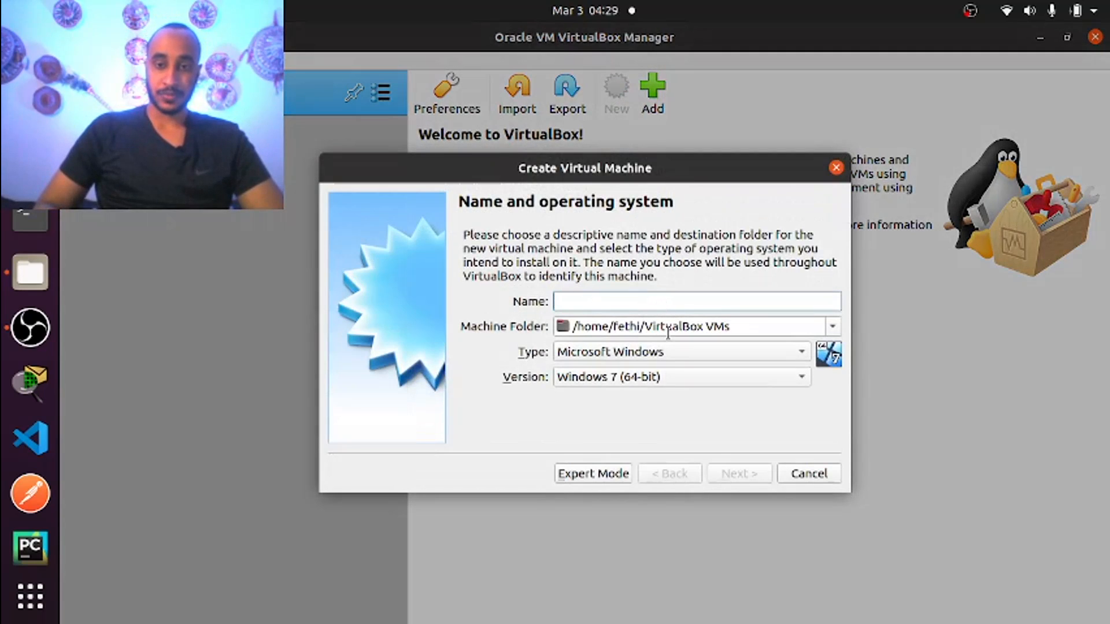
pyautogui.click(643, 354)
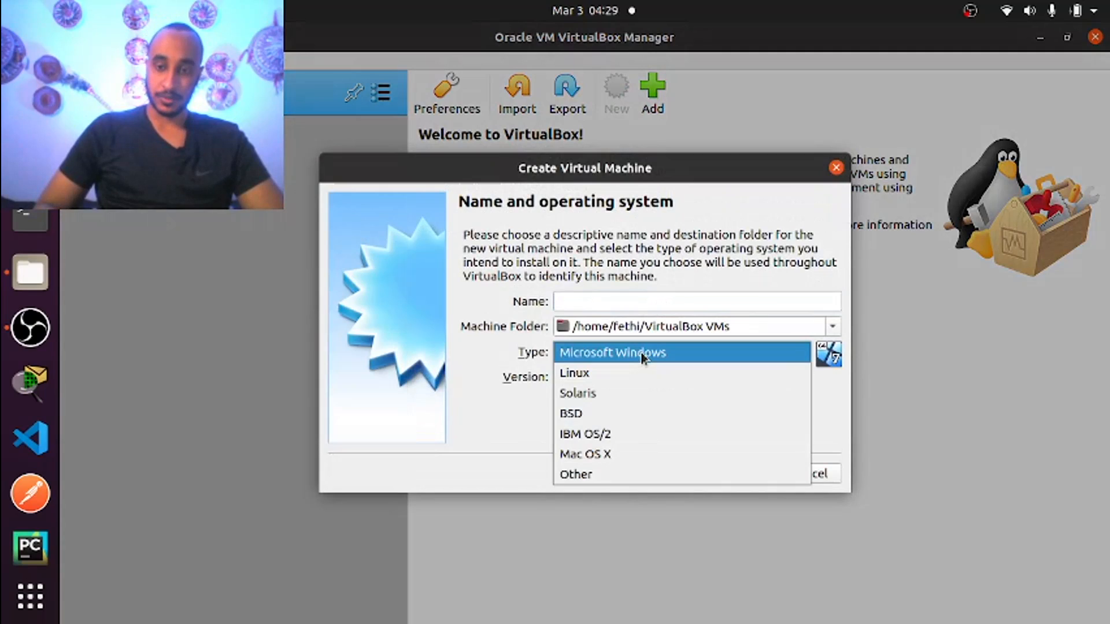
pyautogui.click(602, 373)
pyautogui.click(695, 378)
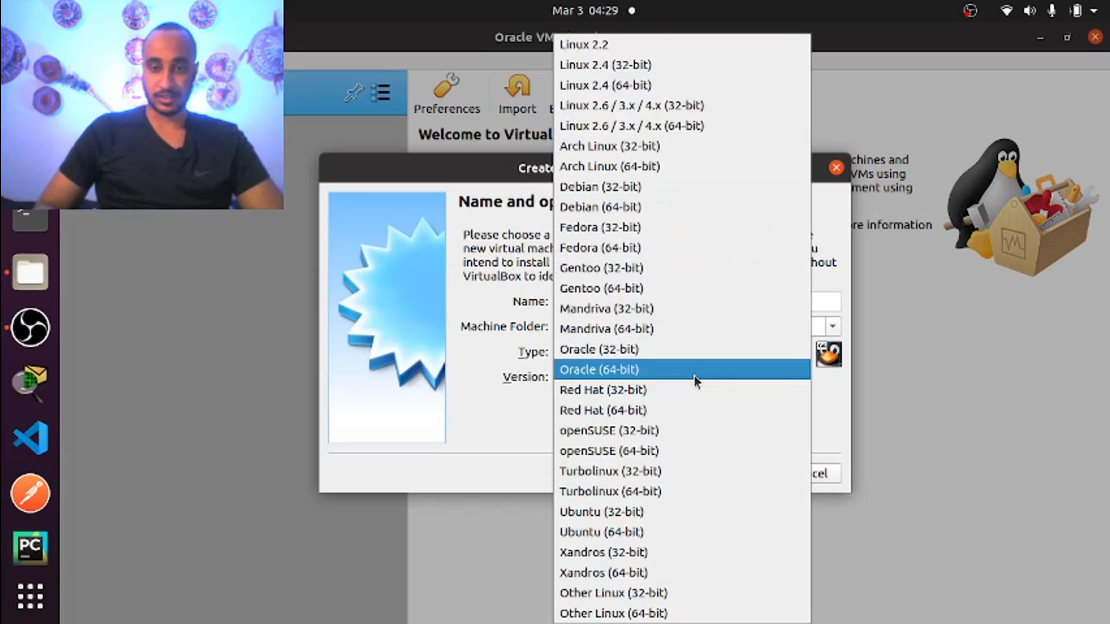
pyautogui.click(605, 532)
pyautogui.click(582, 300)
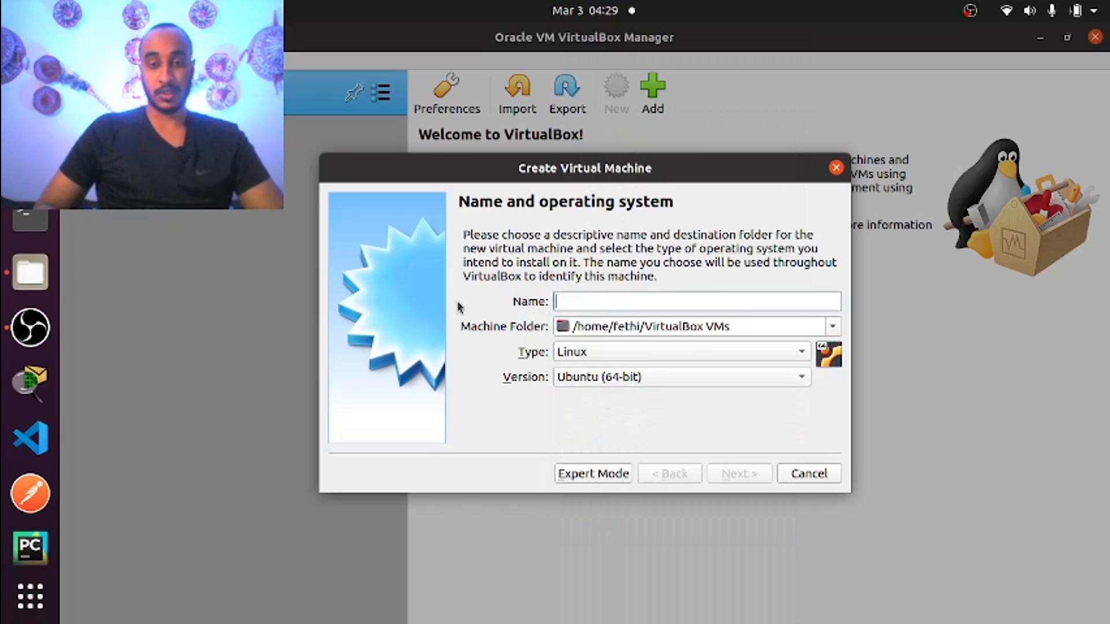
pyautogui.write('U')
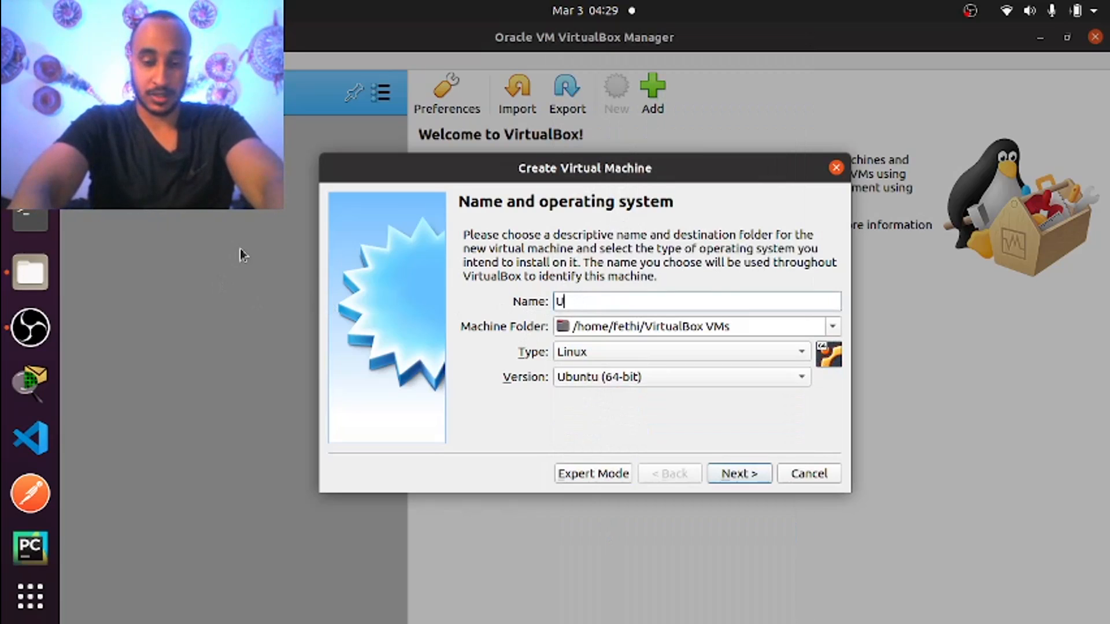
pyautogui.write('bun')
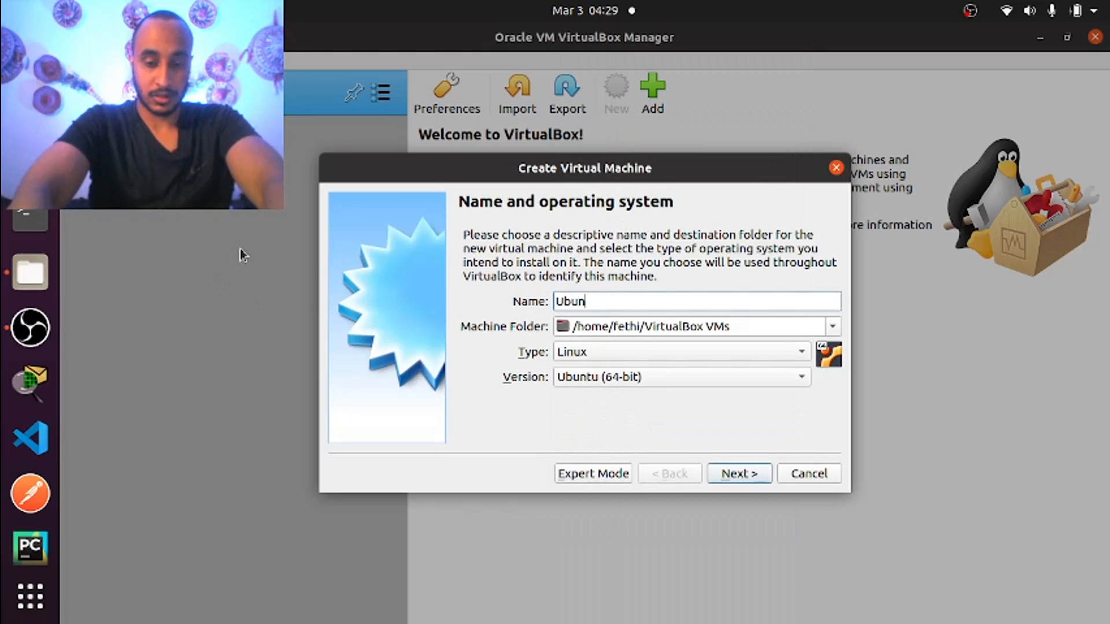
pyautogui.write('tu Test')
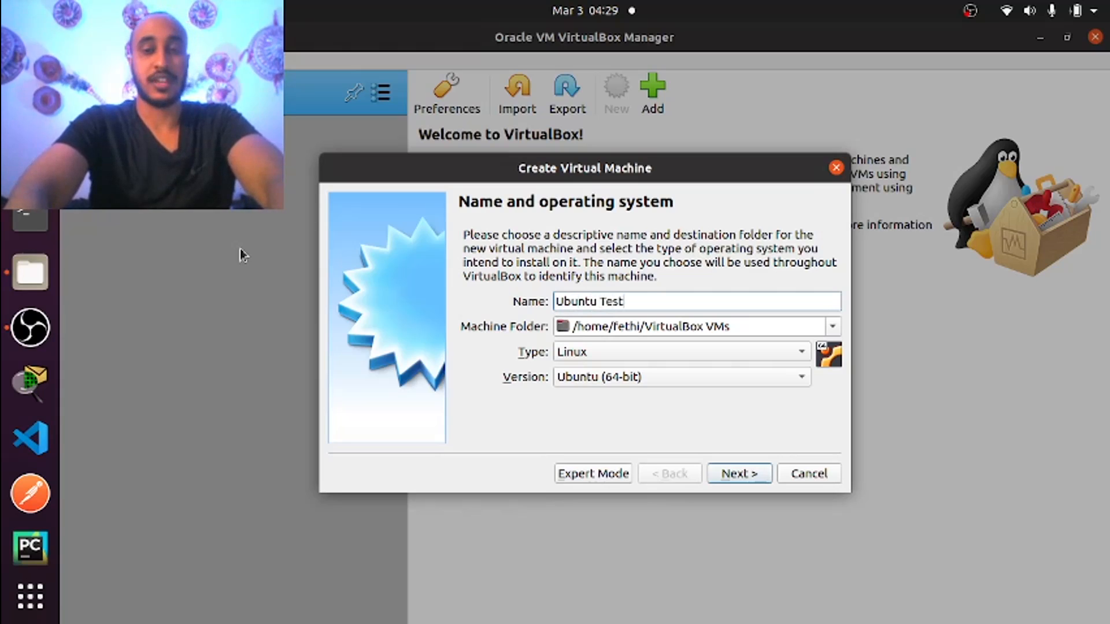
pyautogui.click(734, 473)
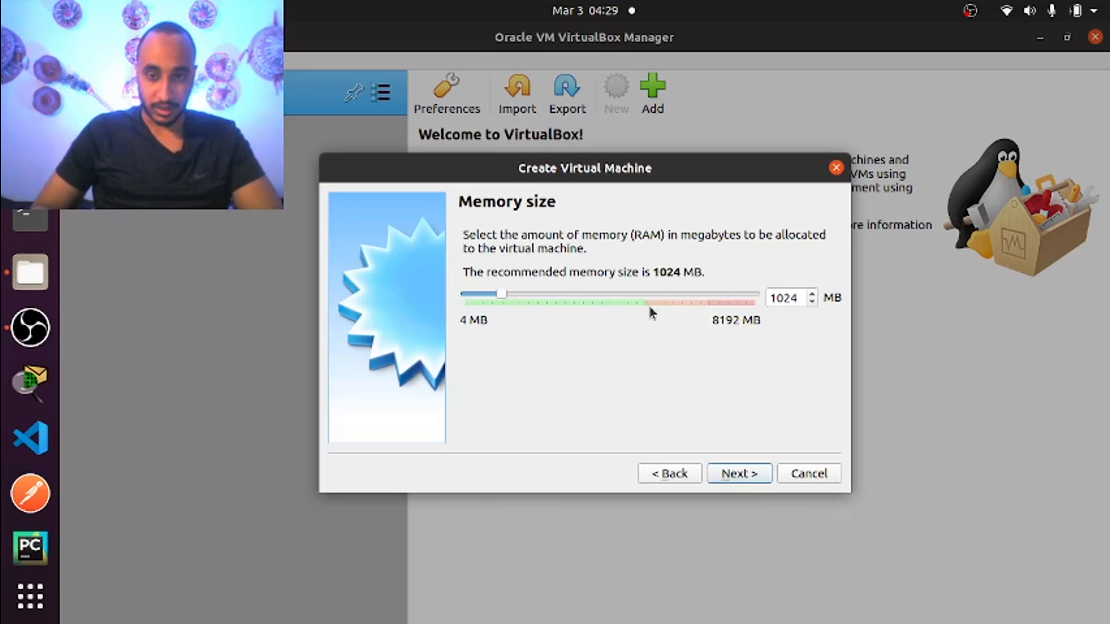
# Keep 1024 MB of memory and choose to create a new virtual hard disk
pyautogui.click(743, 479)
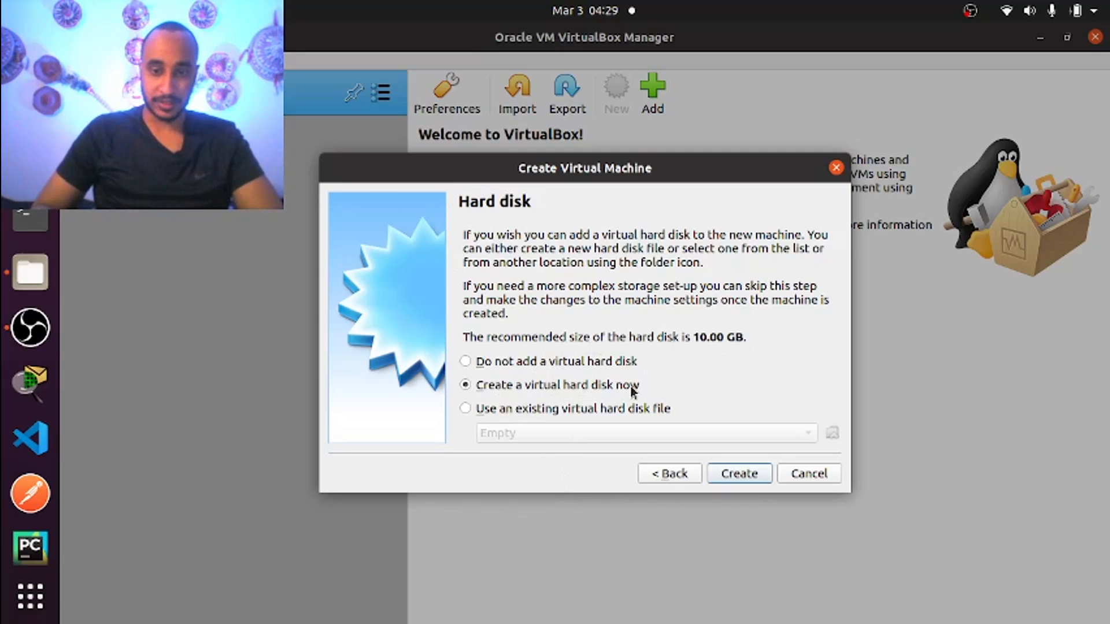
pyautogui.click(751, 473)
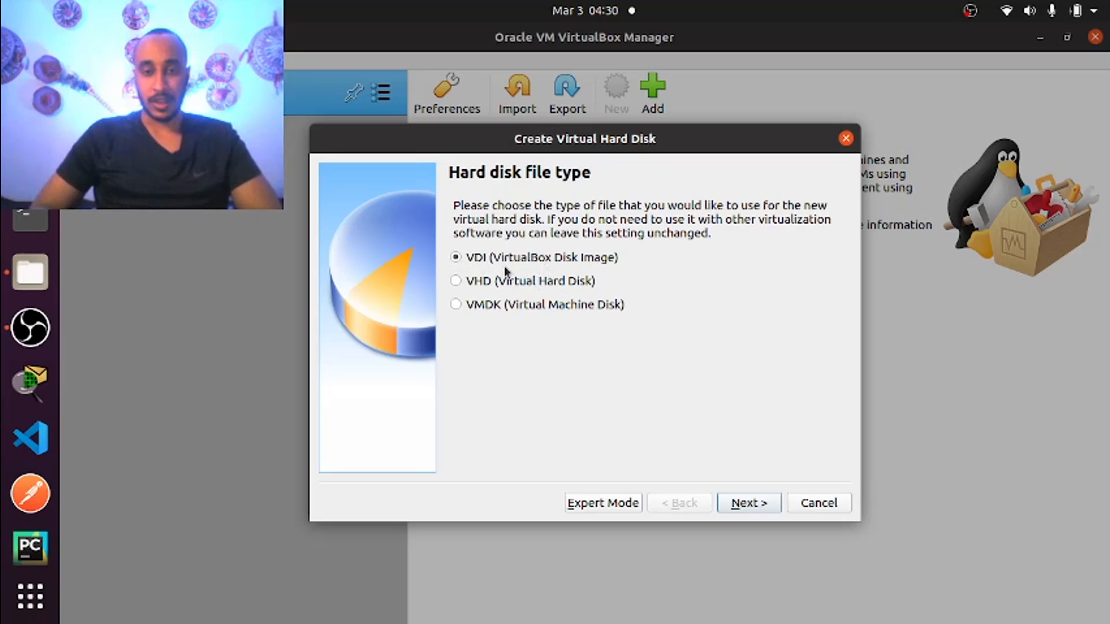
# Keep VDI as the disk file type with dynamically allocated storage
pyautogui.click(750, 504)
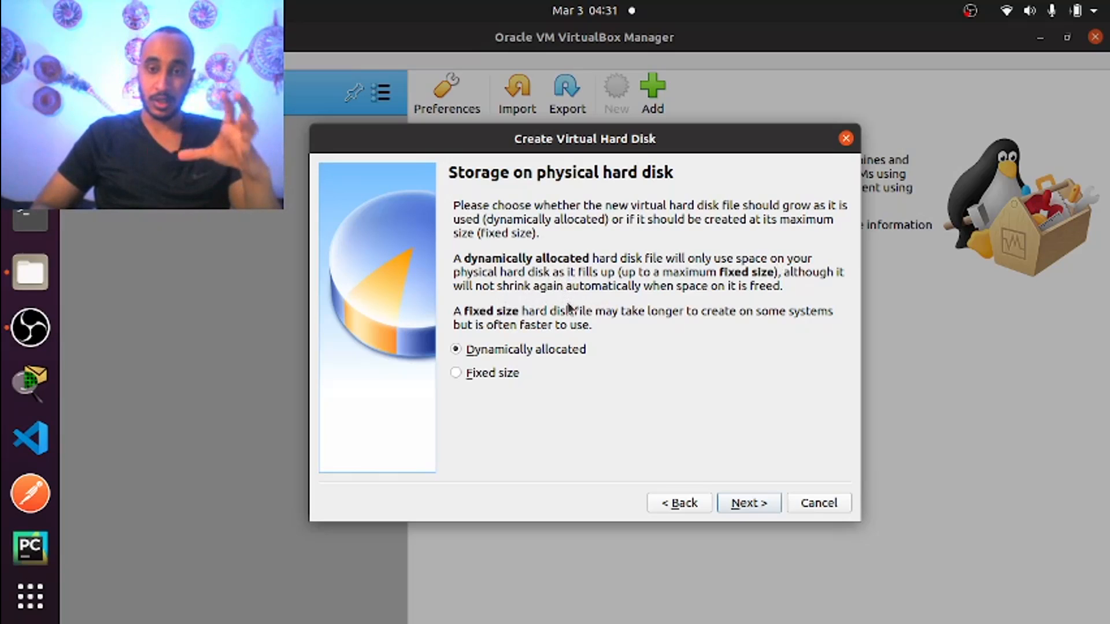
pyautogui.click(749, 503)
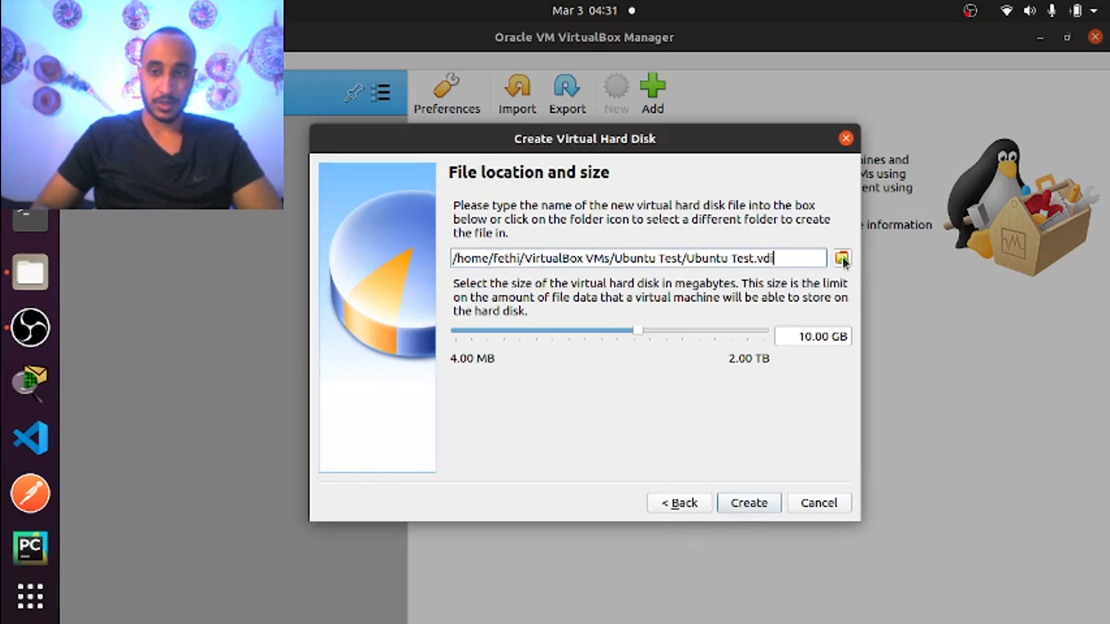
# Open a new Files window on the VirtualBox VMs > Ubuntu Test folder
pyautogui.rightClick(32, 272)
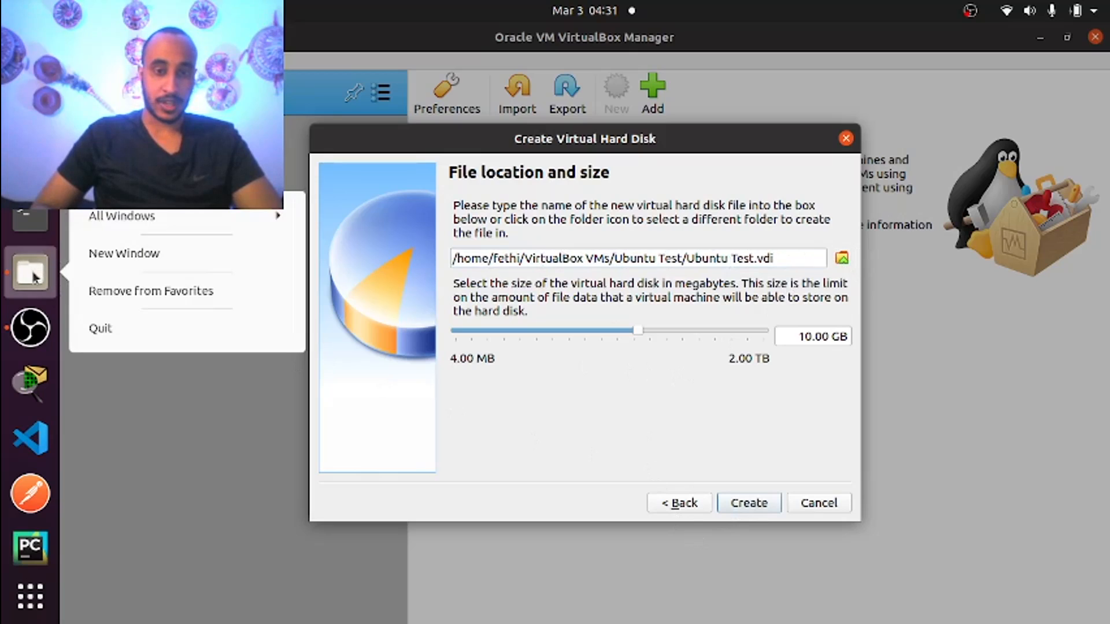
pyautogui.click(96, 253)
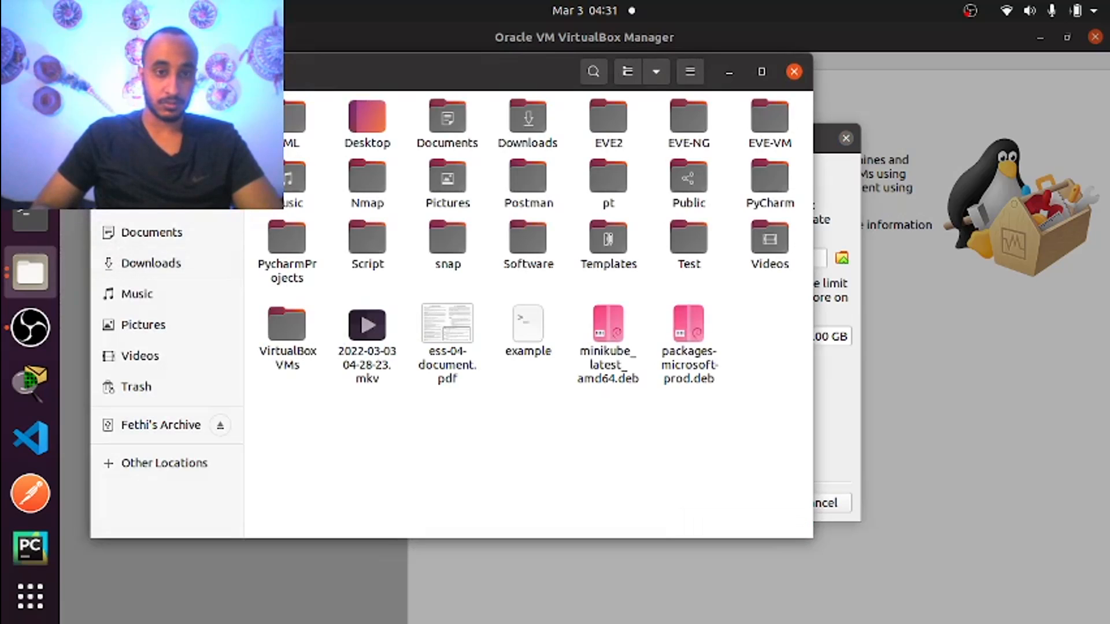
pyautogui.moveTo(349, 87); pyautogui.dragTo(426, 193)
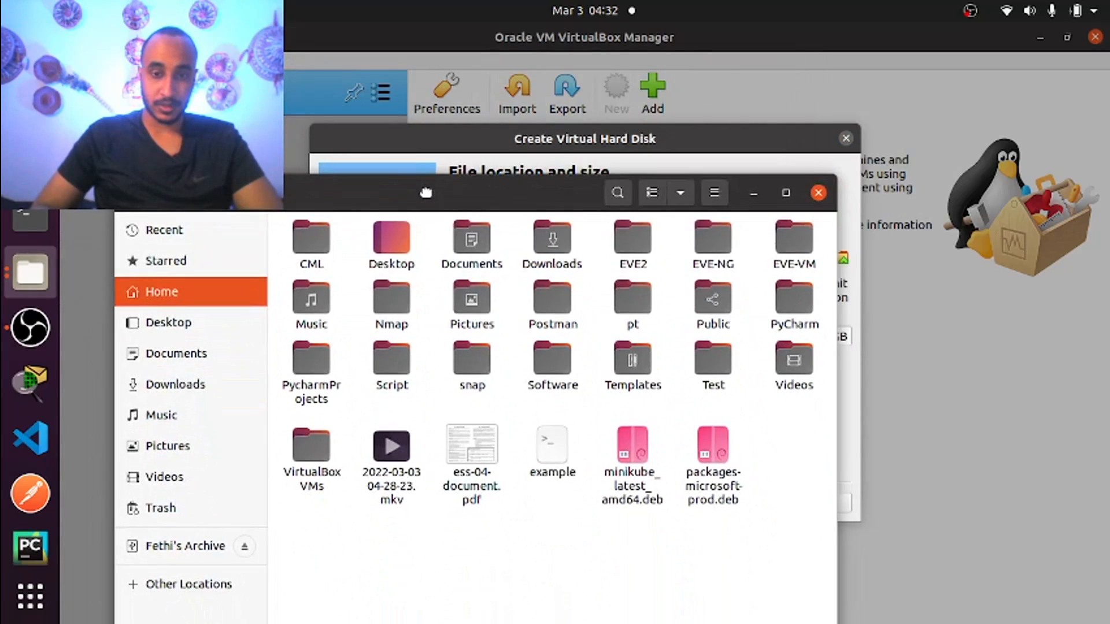
pyautogui.doubleClick(319, 446)
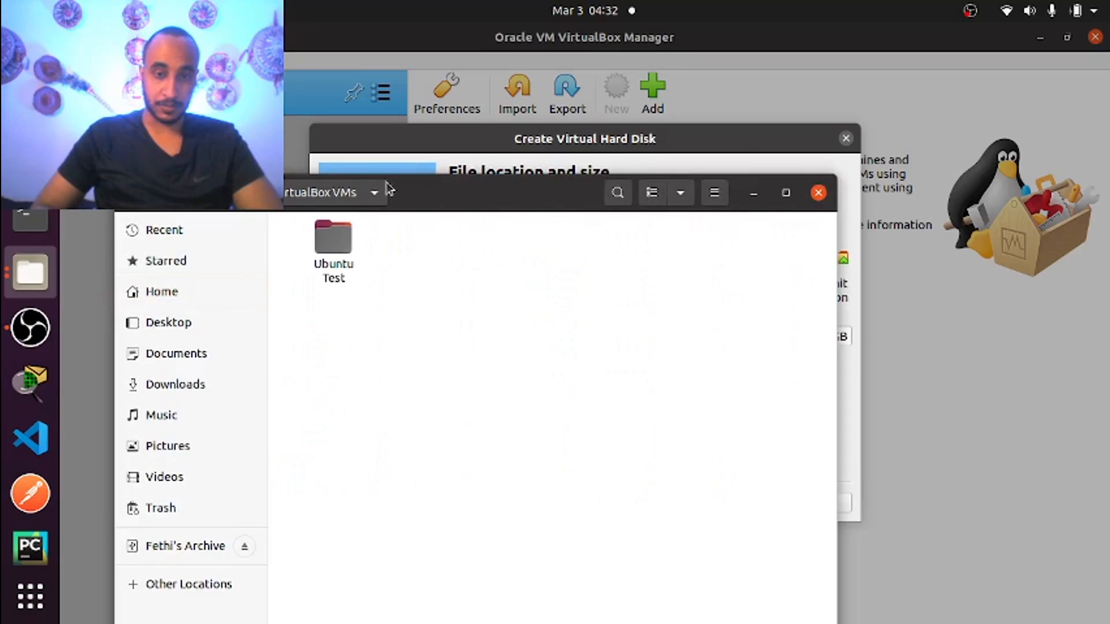
pyautogui.moveTo(387, 188); pyautogui.dragTo(432, 330)
pyautogui.doubleClick(379, 391)
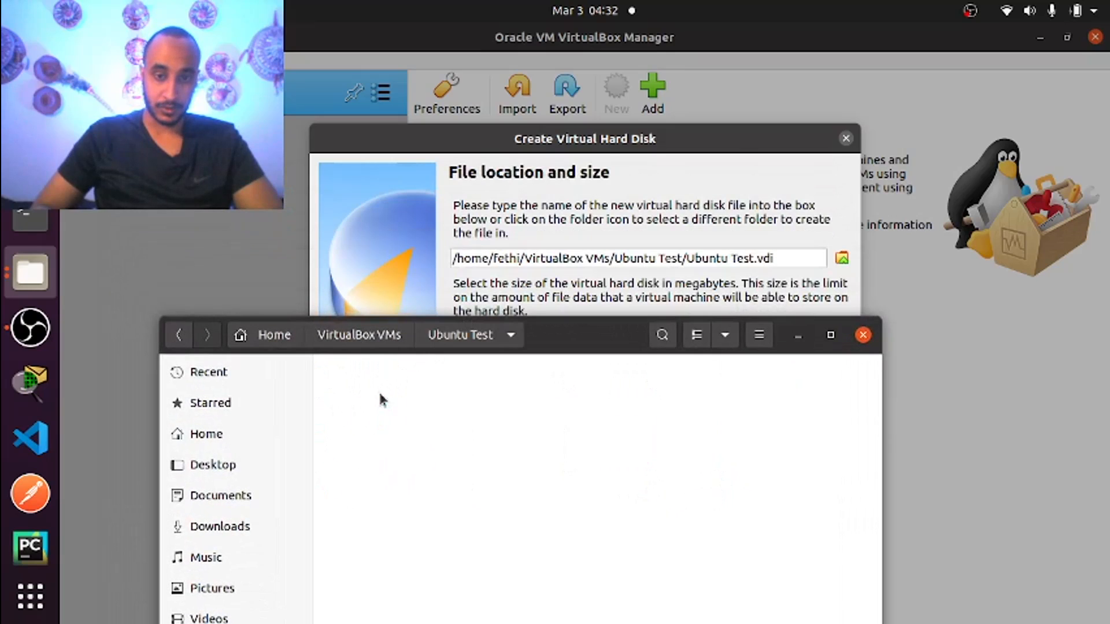
pyautogui.moveTo(565, 345); pyautogui.dragTo(442, 276)
# Create the 10.00 GB disk, then check Ubuntu Test.vdi and Ubuntu Test.vbox in Files and minimize it
pyautogui.click(629, 152)
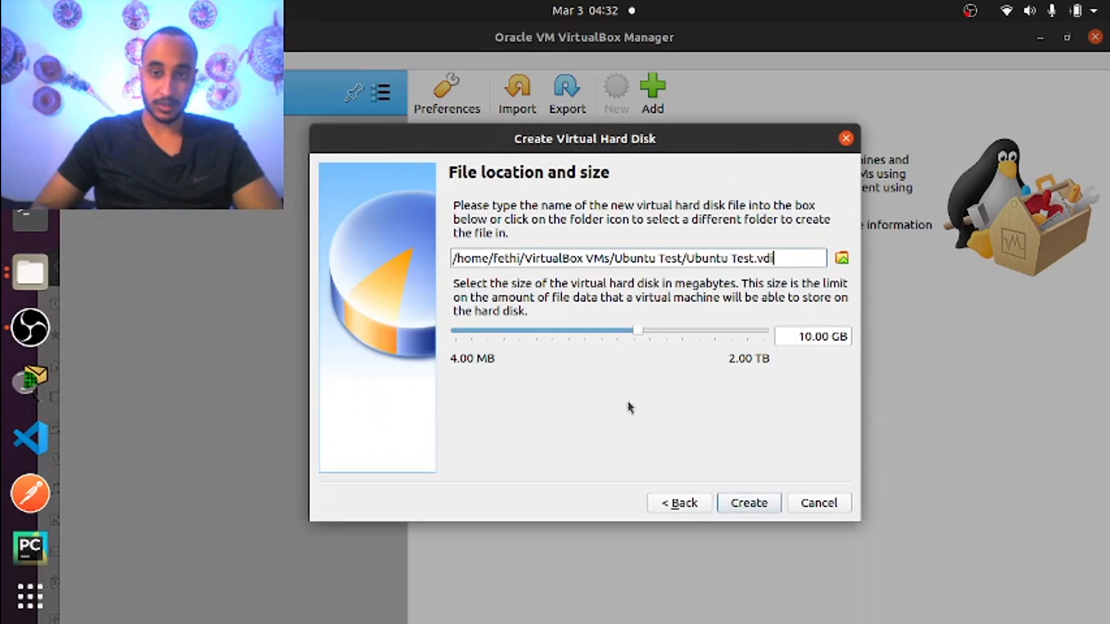
pyautogui.click(758, 502)
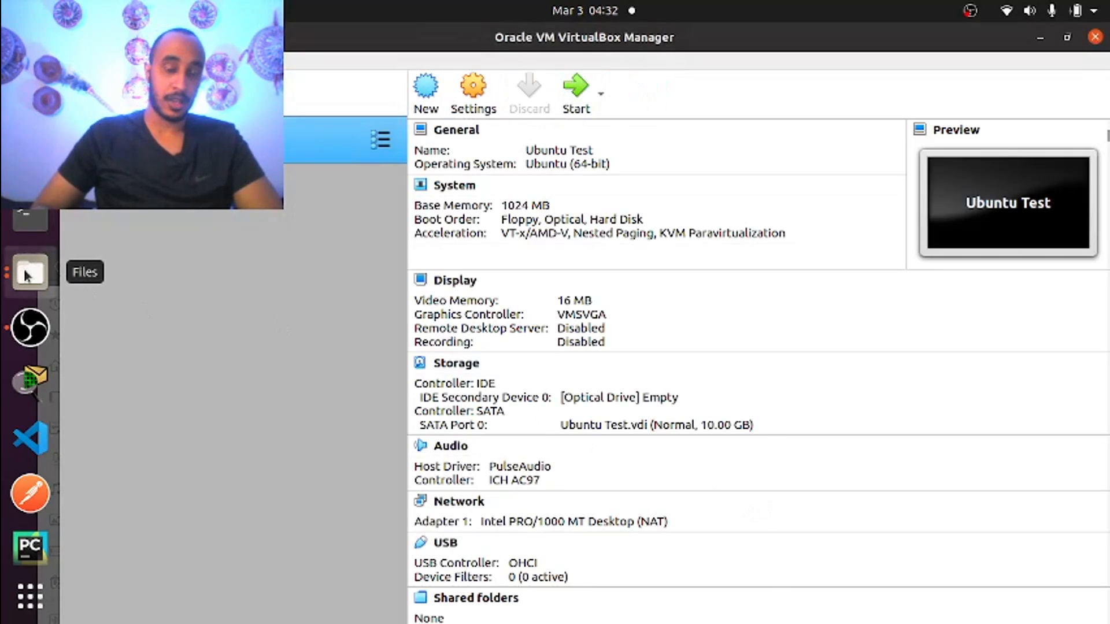
pyautogui.click(26, 276)
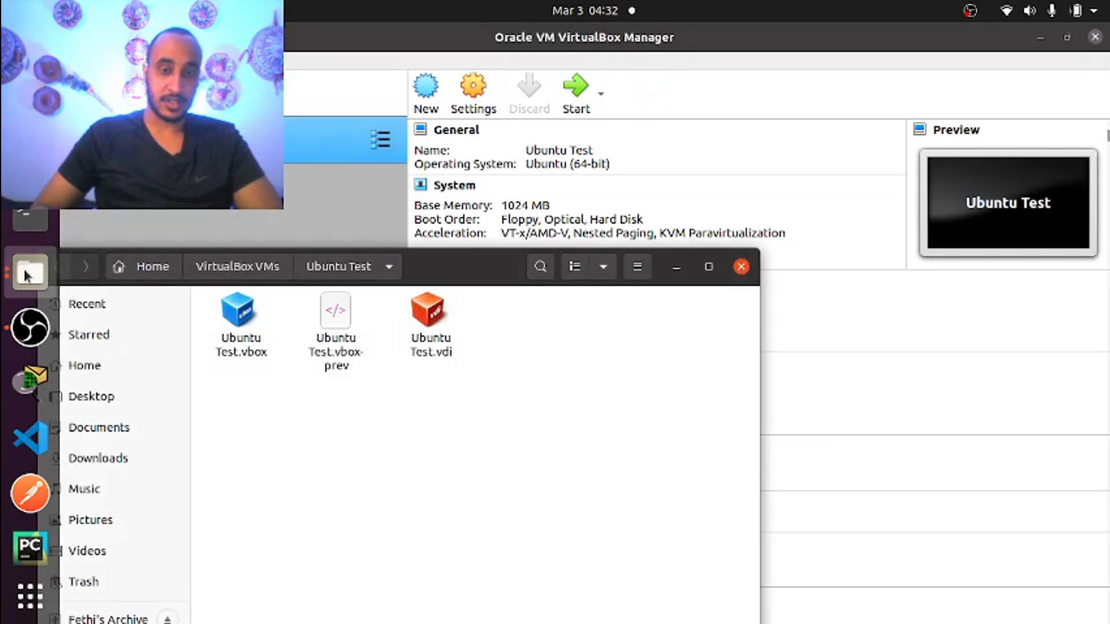
pyautogui.moveTo(460, 274); pyautogui.dragTo(520, 154)
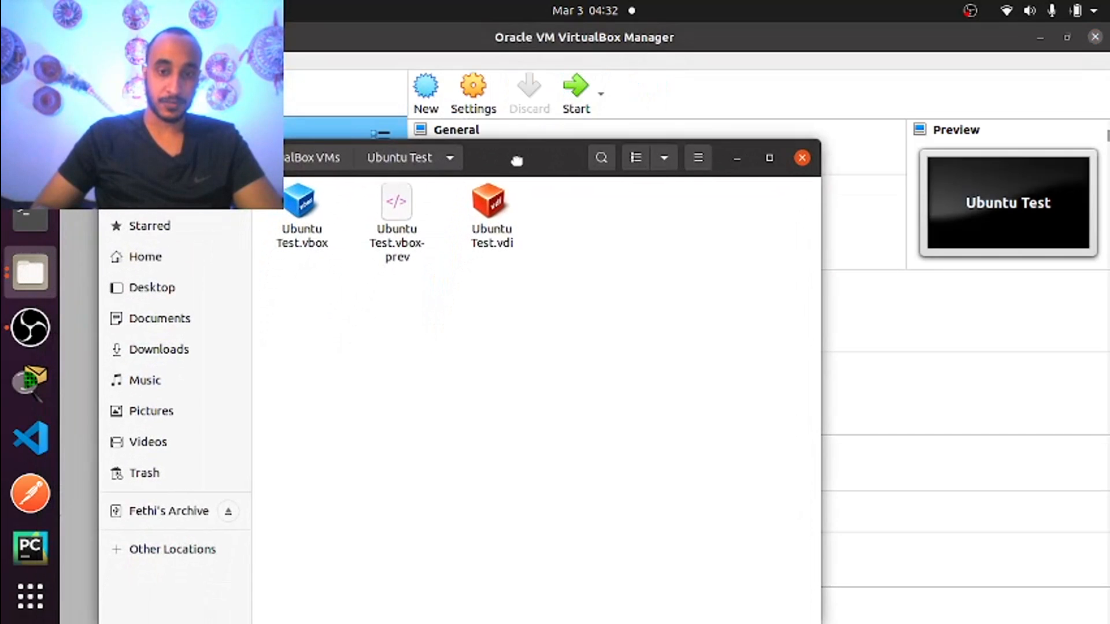
pyautogui.click(488, 240)
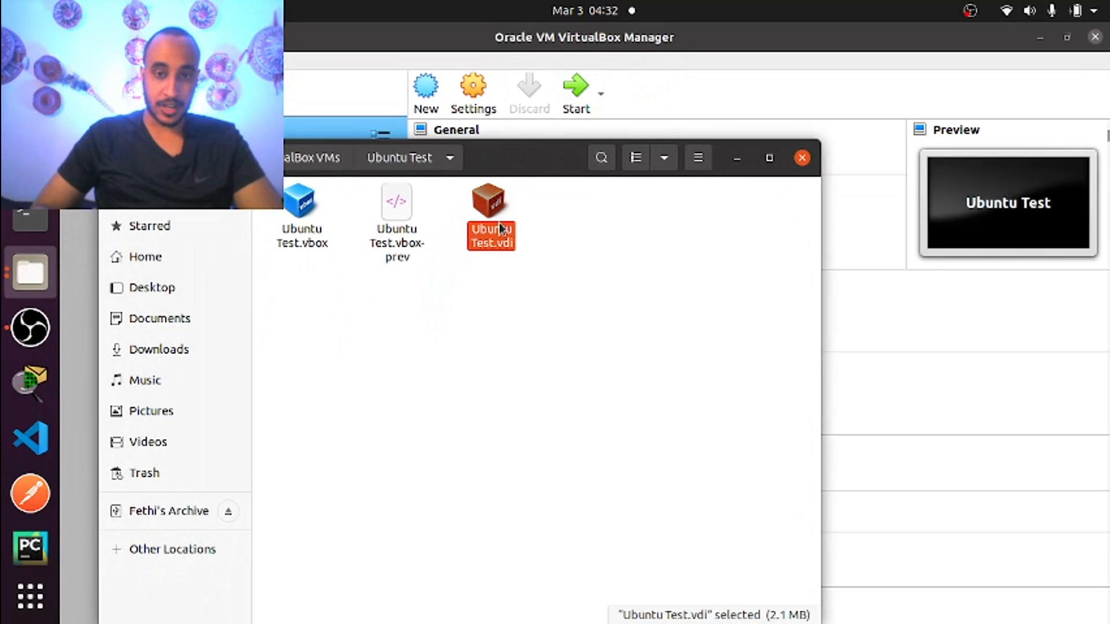
pyautogui.click(294, 239)
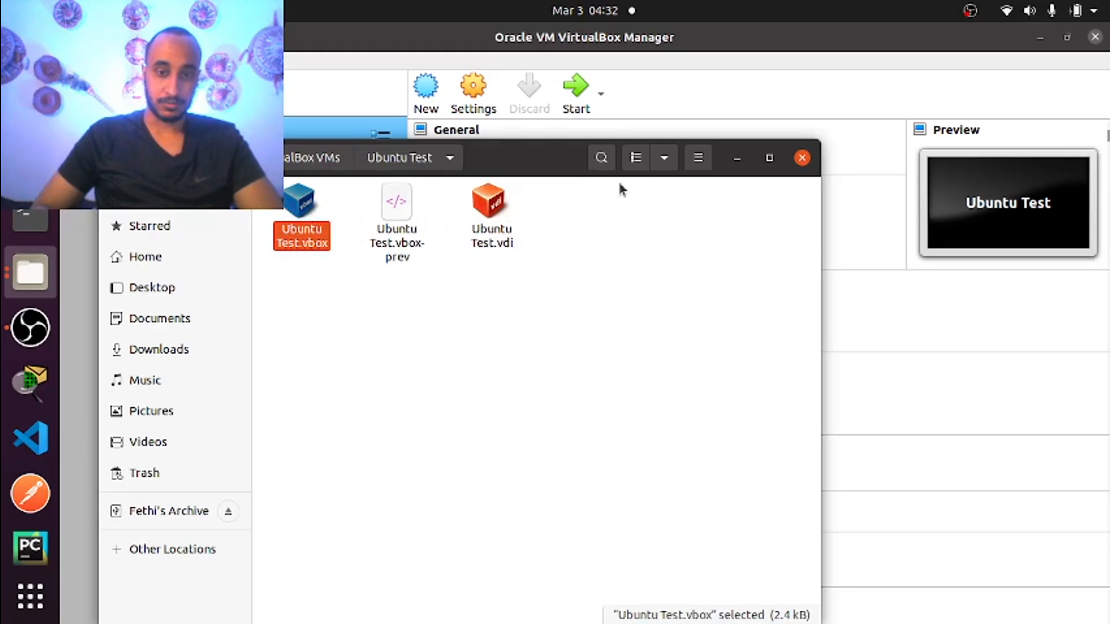
pyautogui.click(735, 162)
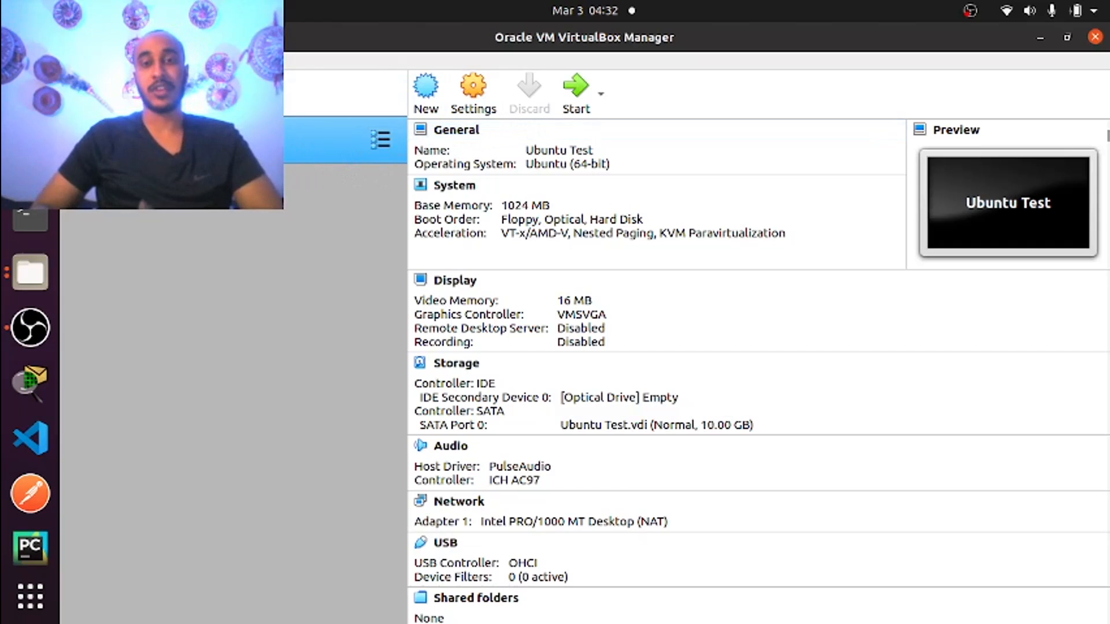
# Open Ubuntu Test's settings and review General's Advanced, Description and Disk Encryption tabs
pyautogui.click(483, 103)
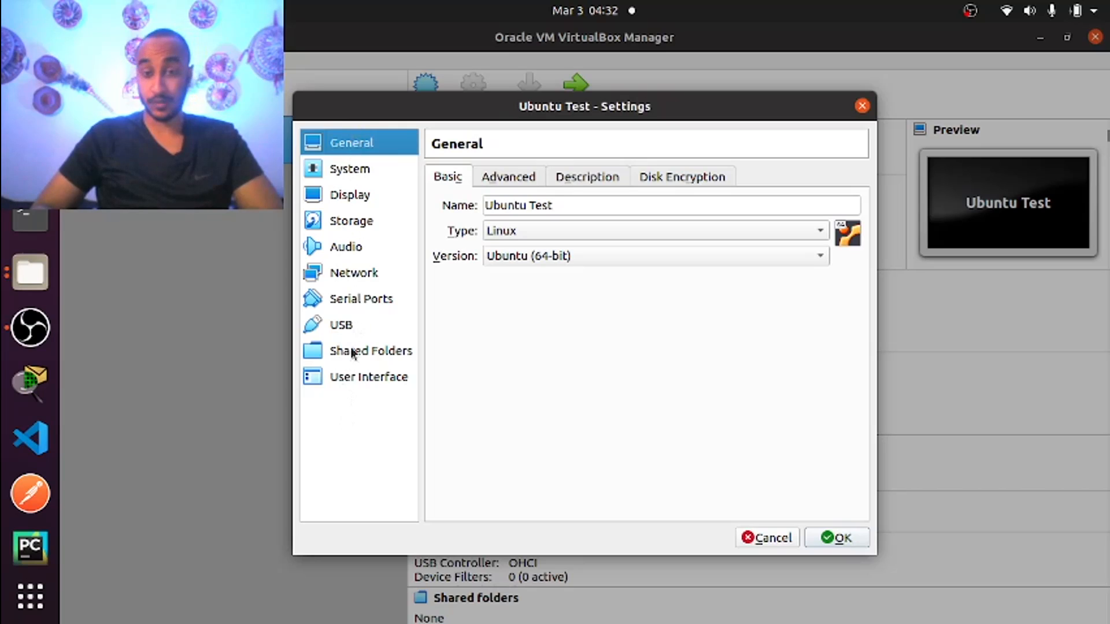
pyautogui.click(494, 182)
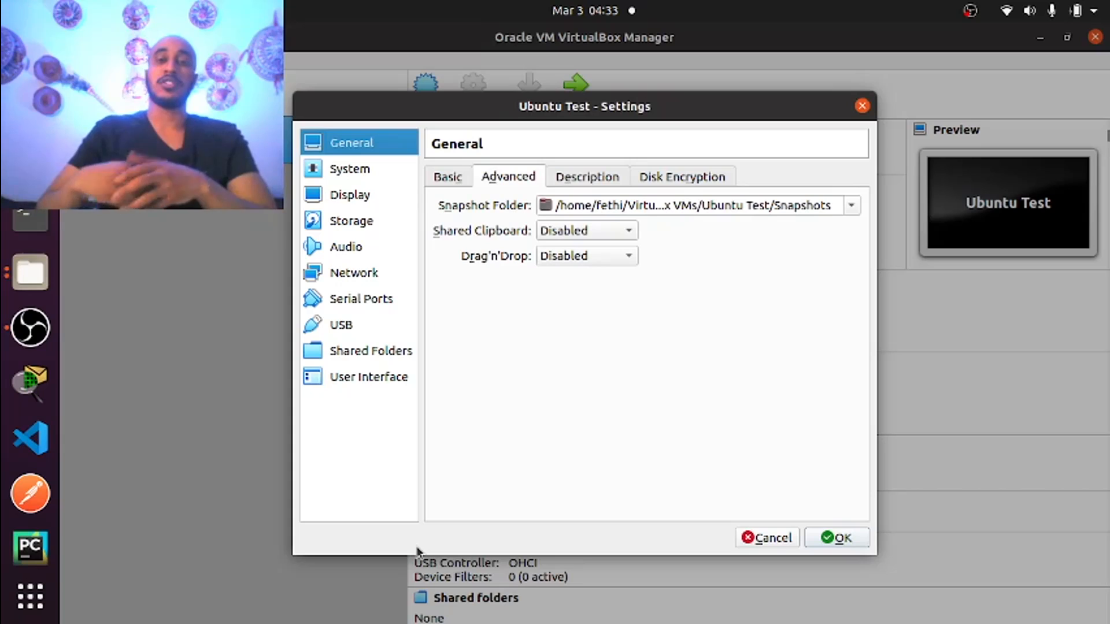
pyautogui.click(568, 177)
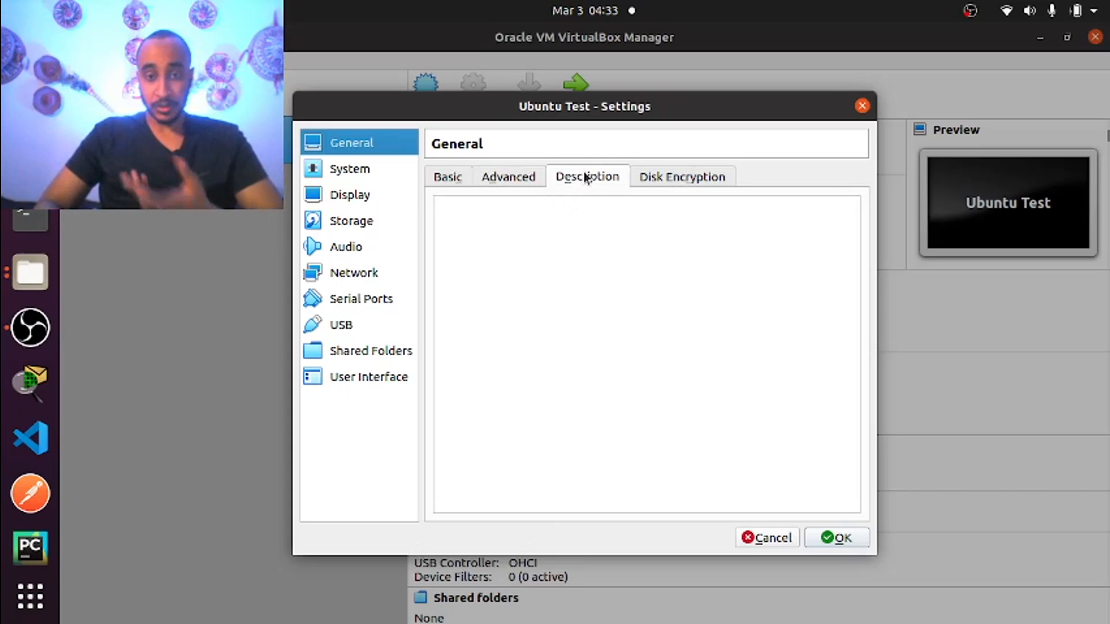
pyautogui.click(664, 177)
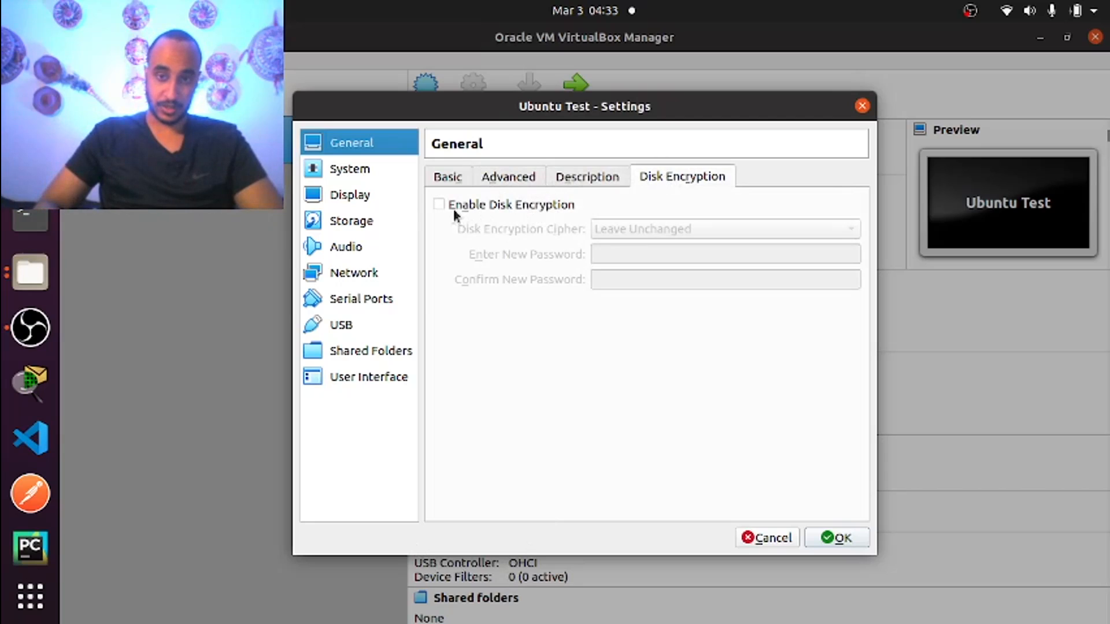
pyautogui.click(340, 174)
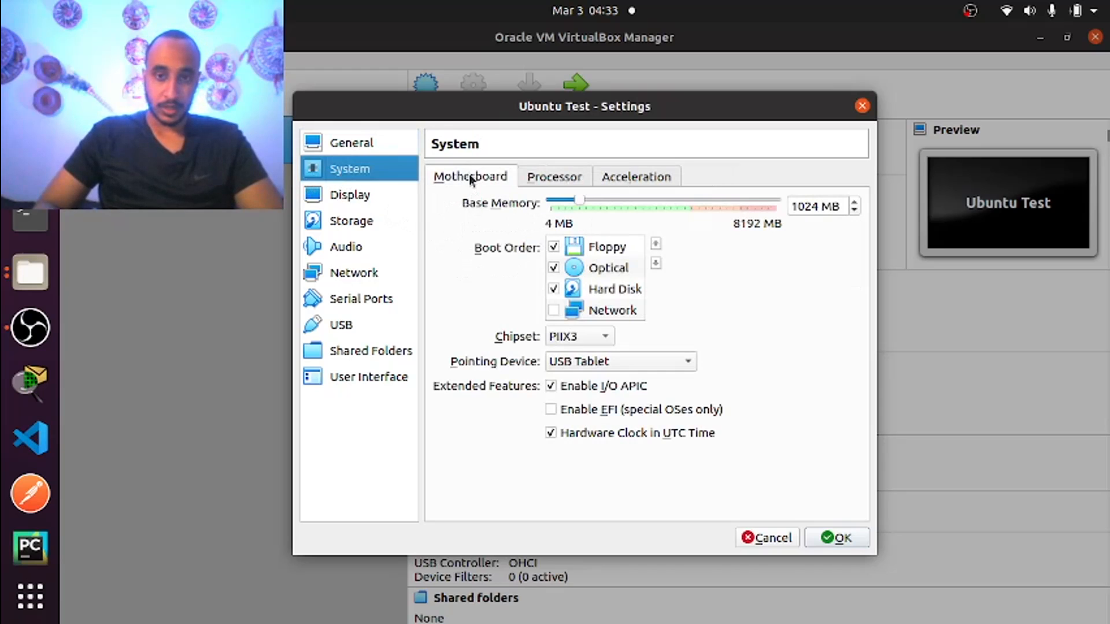
# Review the System page's Motherboard, Processor and Acceleration tabs, including 1024 MB base memory
pyautogui.click(572, 176)
pyautogui.click(629, 181)
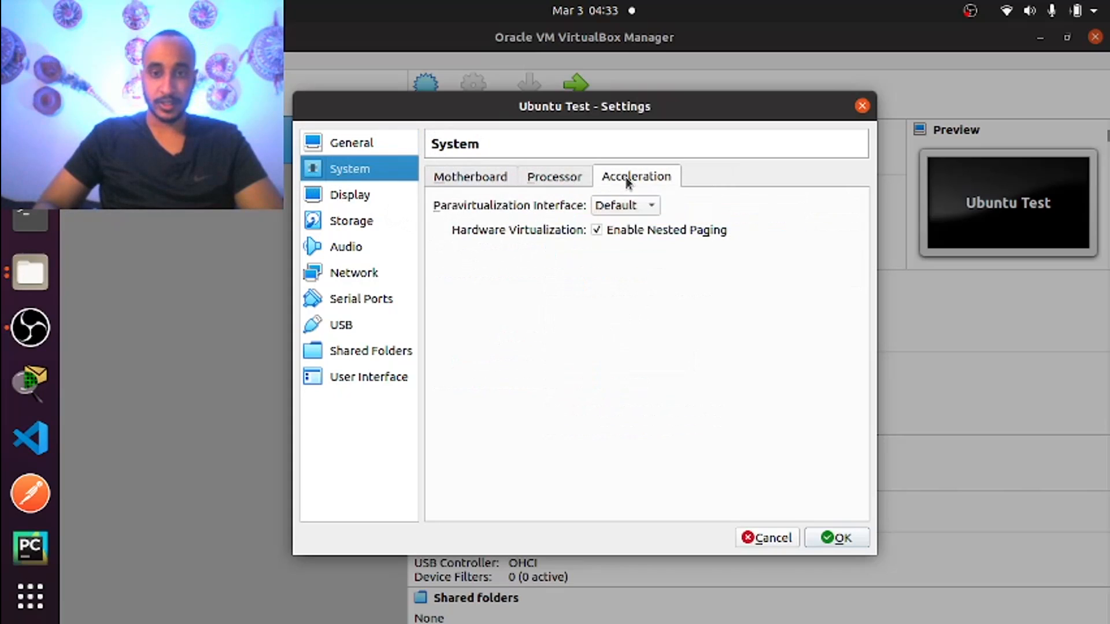
pyautogui.click(533, 180)
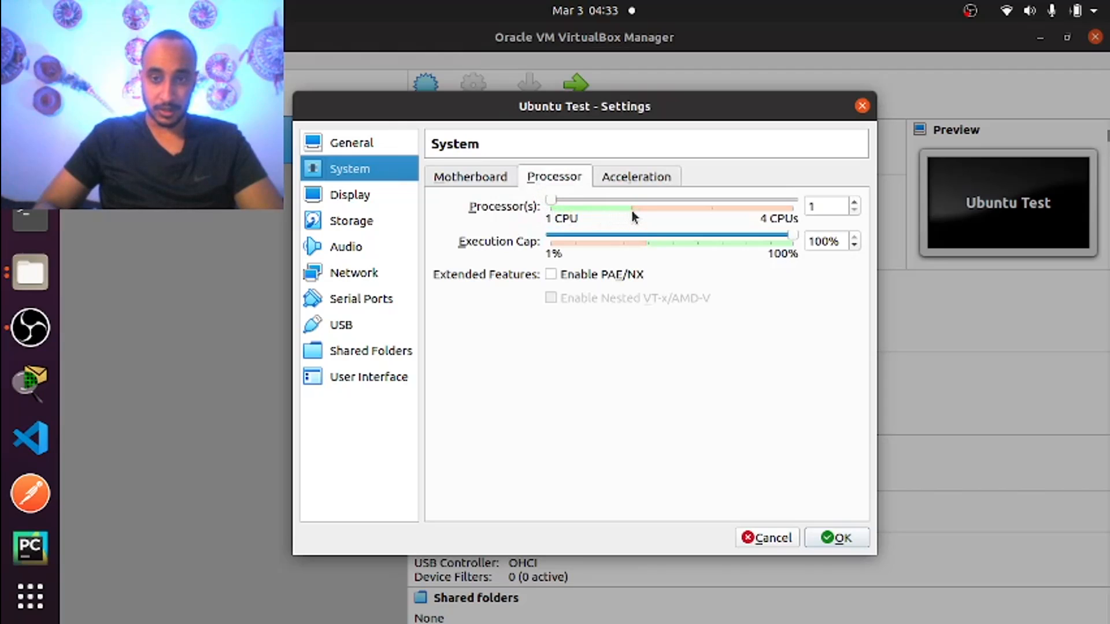
pyautogui.click(464, 177)
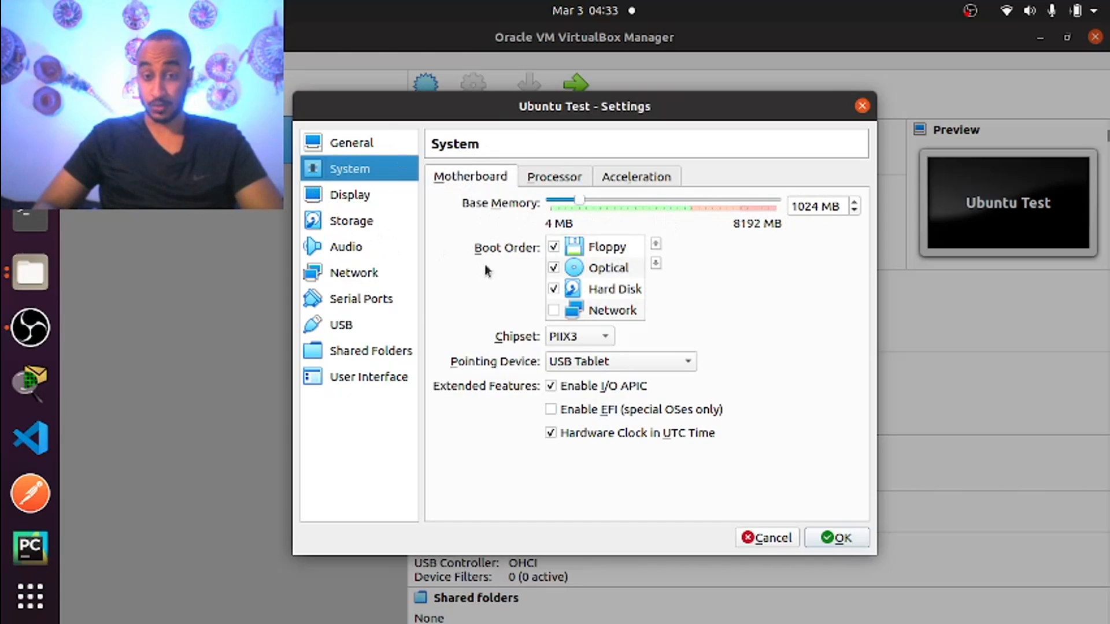
pyautogui.click(536, 177)
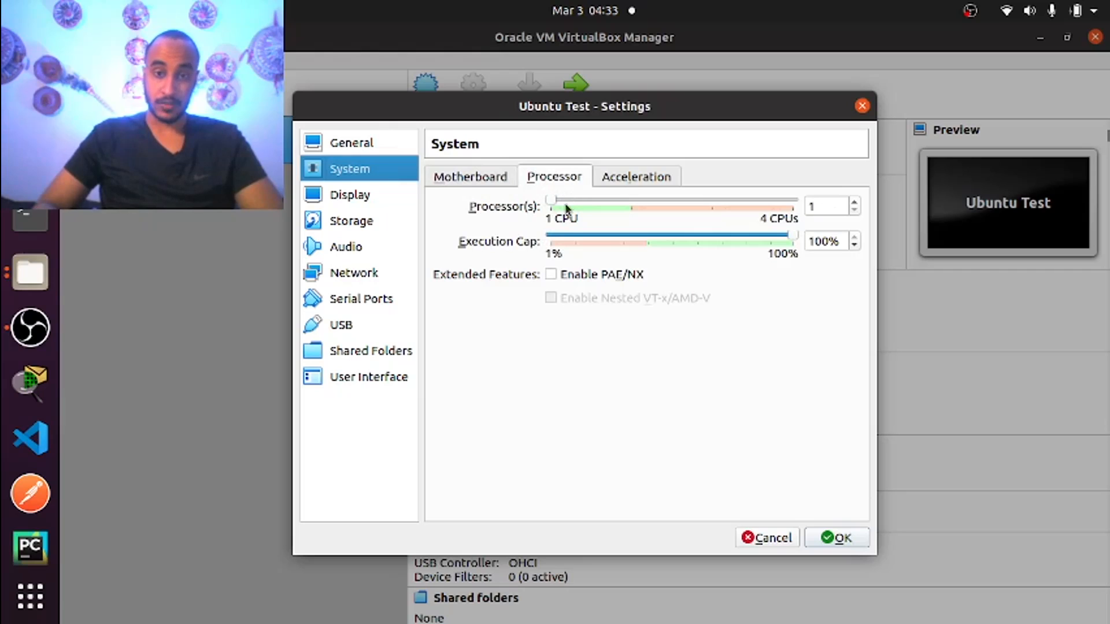
pyautogui.click(463, 180)
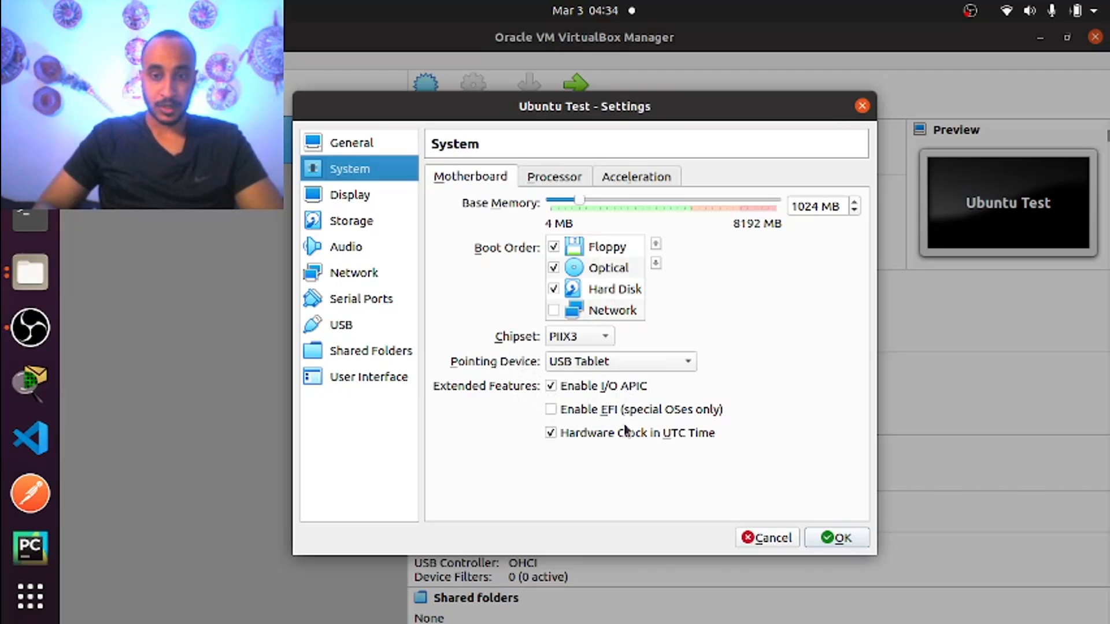
pyautogui.click(347, 198)
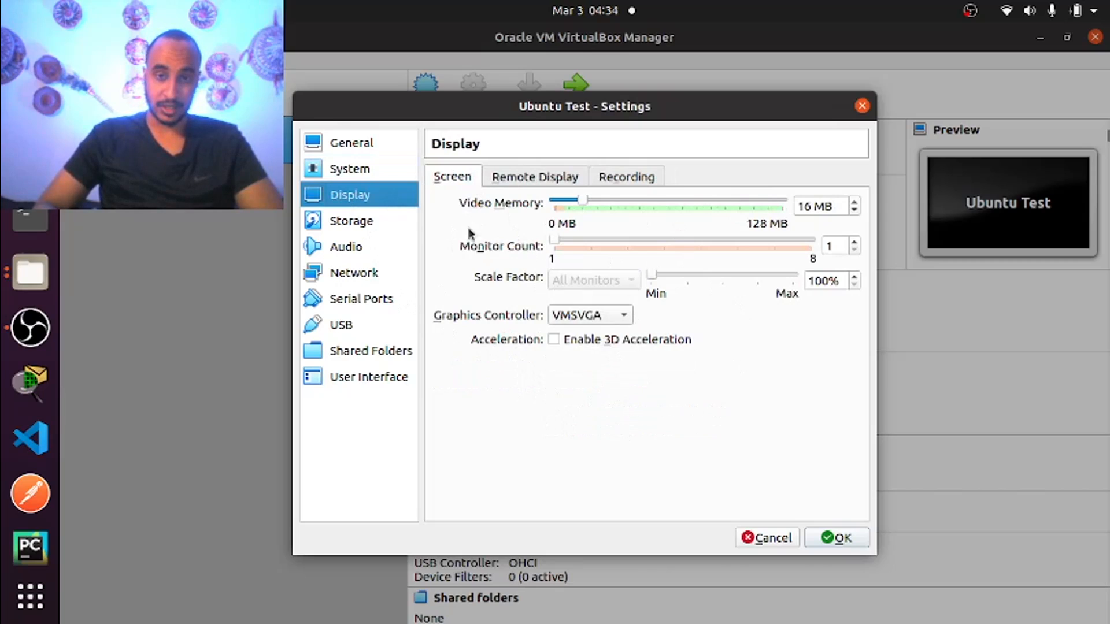
# Check the Remote Display and Recording options, then select the empty optical drive under Storage
pyautogui.click(540, 174)
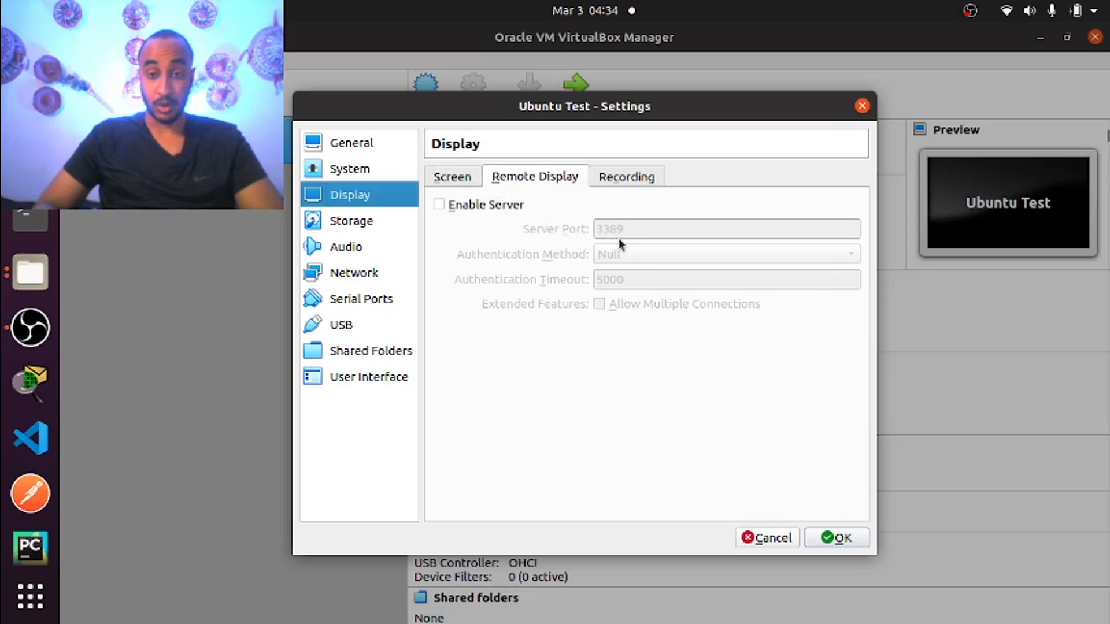
pyautogui.click(639, 175)
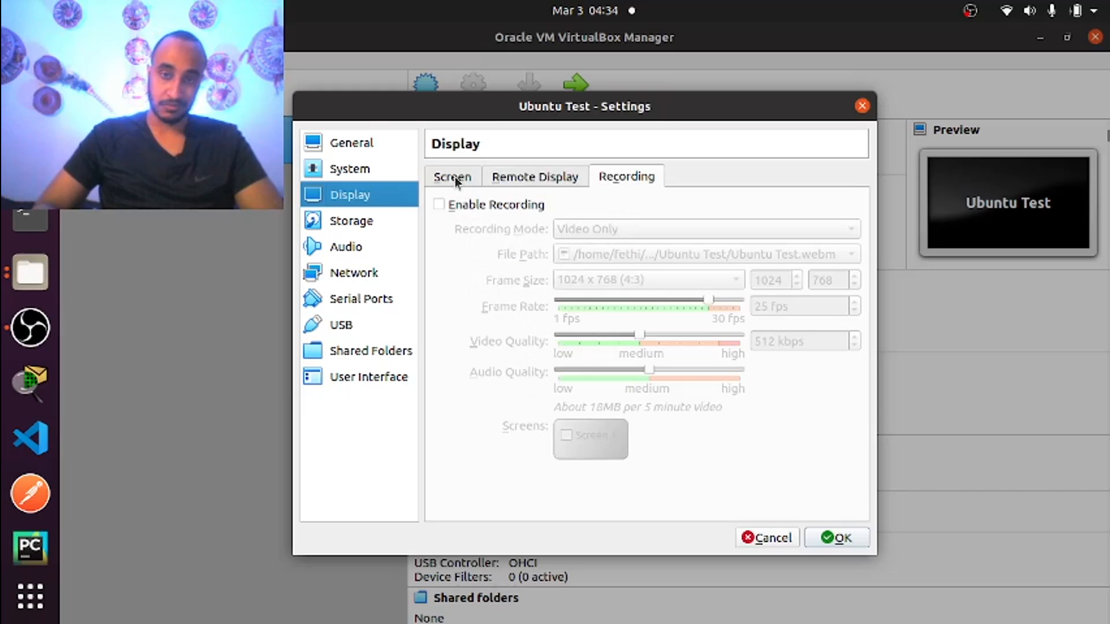
pyautogui.click(335, 223)
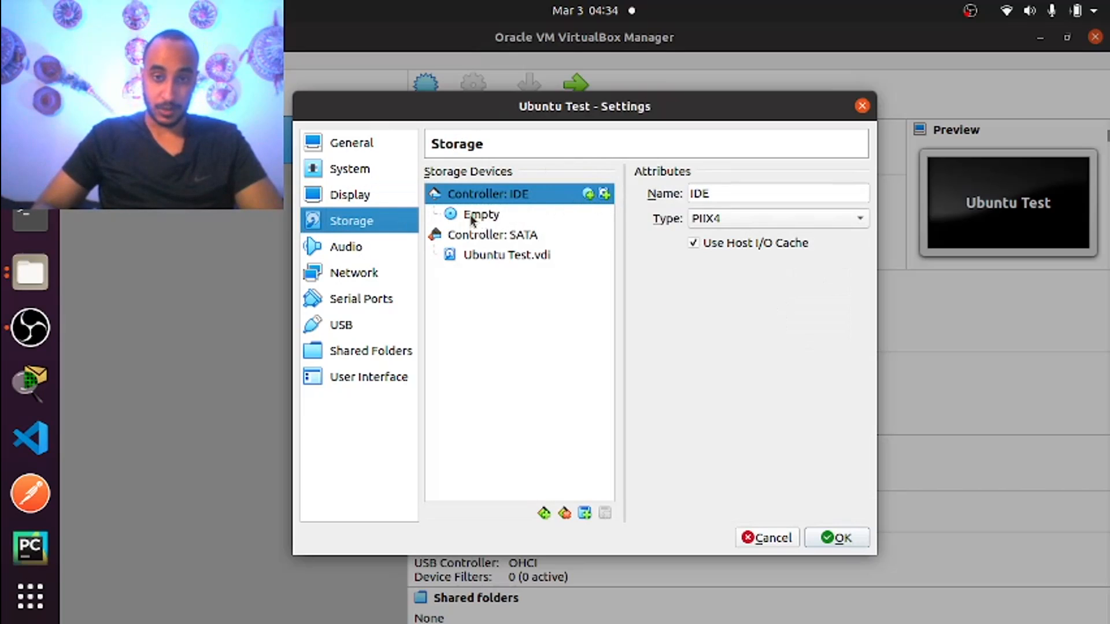
pyautogui.moveTo(472, 218); pyautogui.dragTo(862, 193)
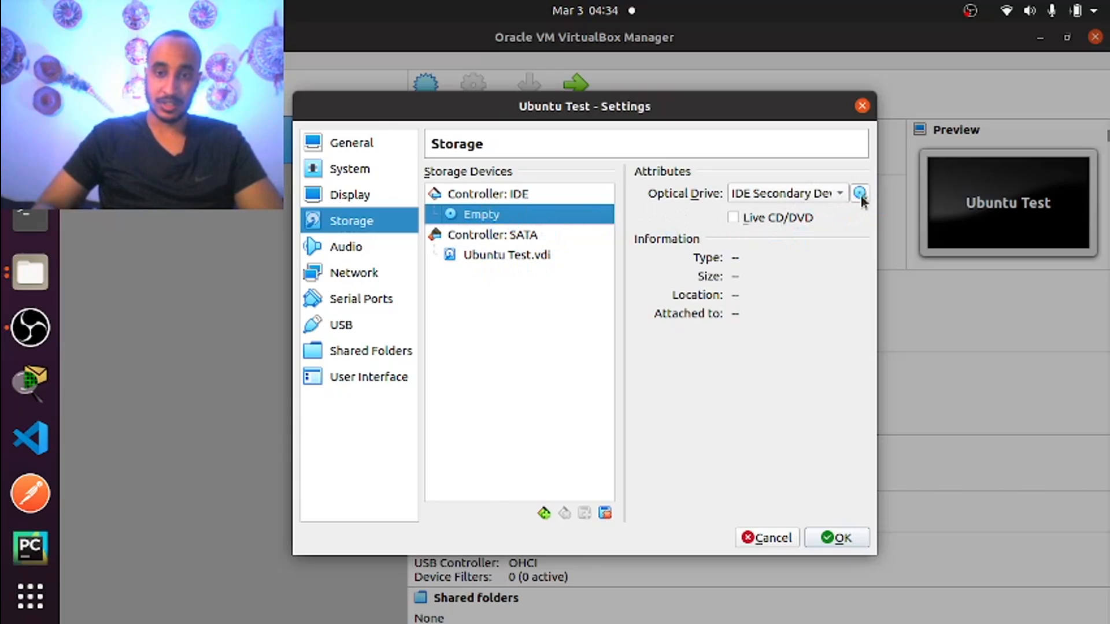
# Attach ubuntu-20.04.1-desktop-amd64.iso to Ubuntu Test's empty IDE optical drive
pyautogui.click(860, 194)
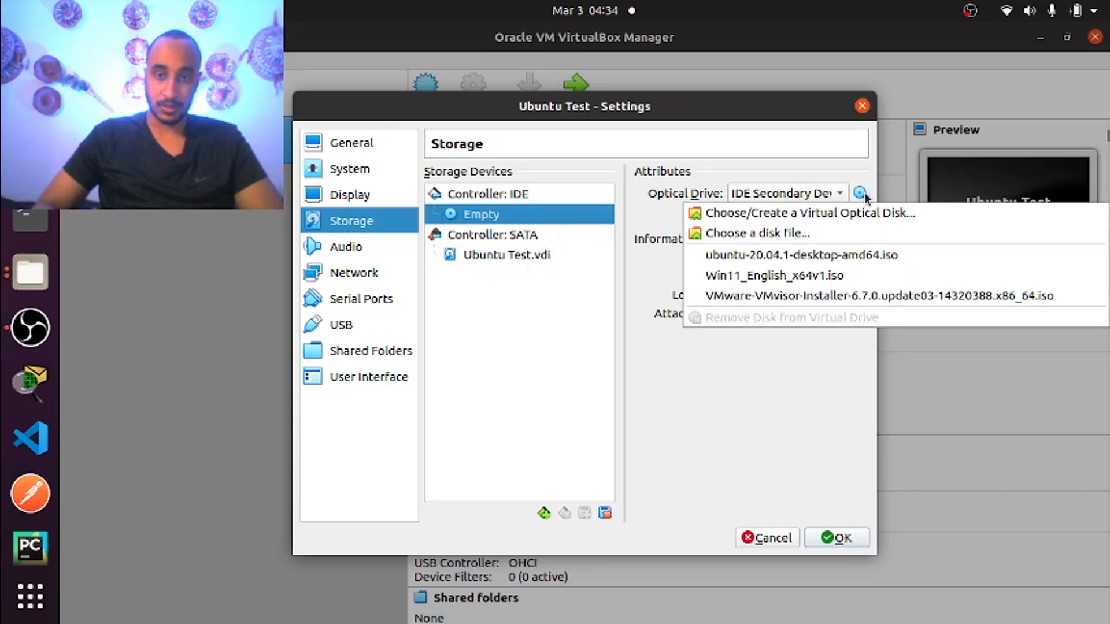
pyautogui.click(740, 234)
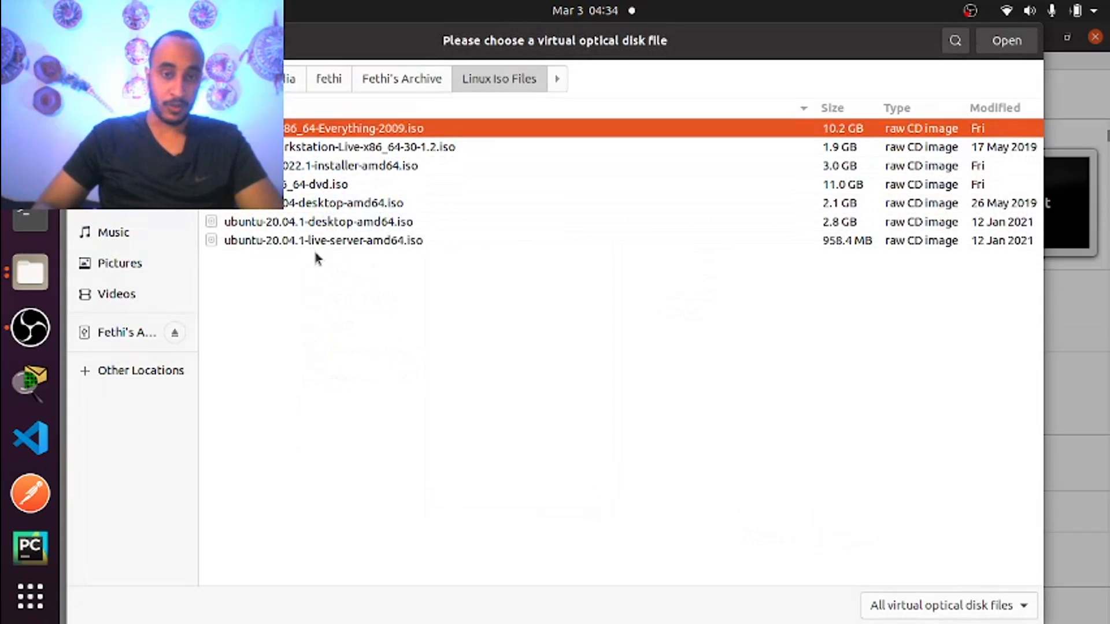
pyautogui.click(310, 227)
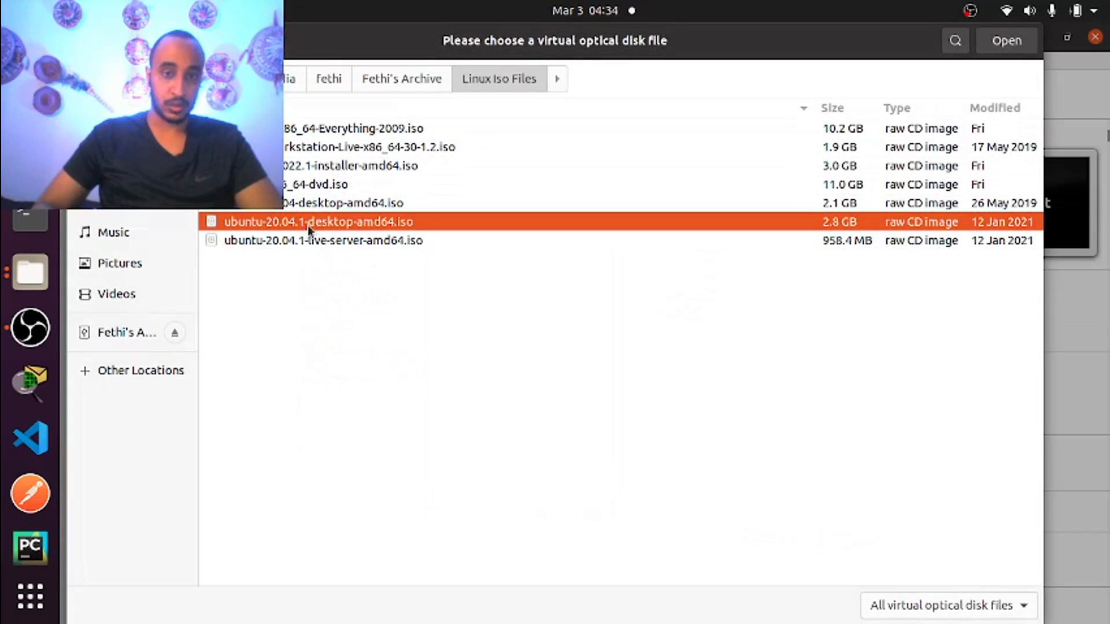
pyautogui.doubleClick(292, 226)
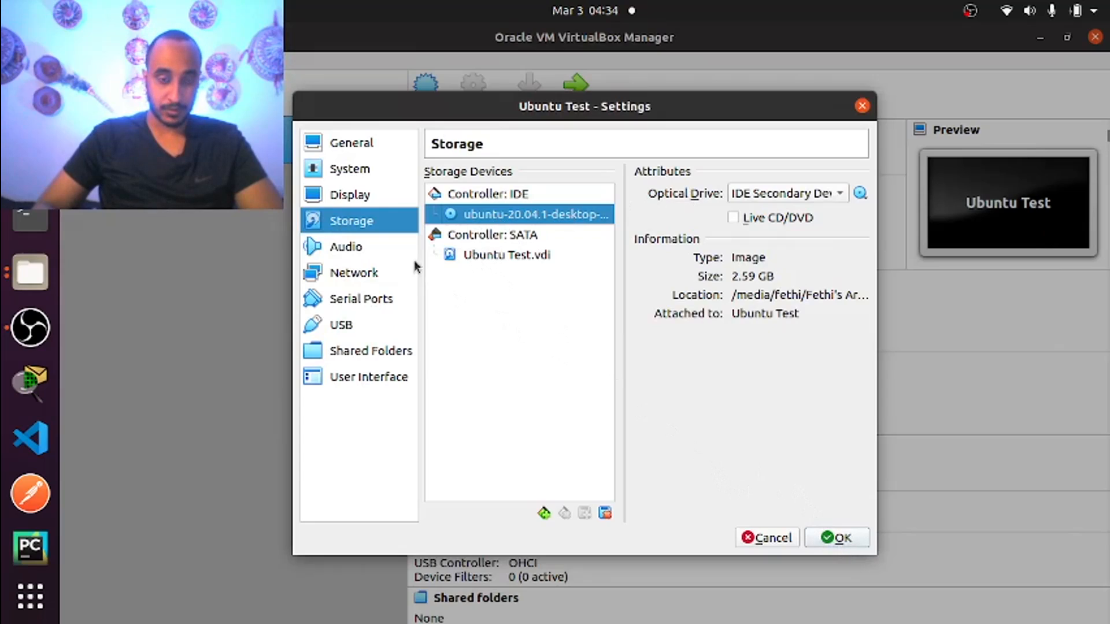
pyautogui.click(353, 250)
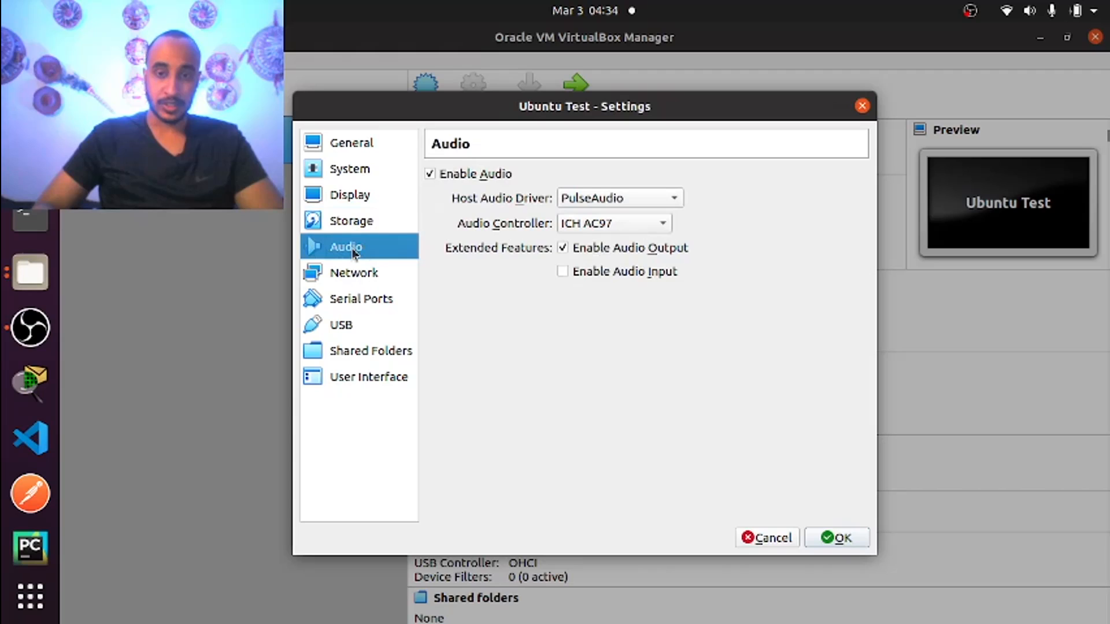
# Keep Network Adapter 1 attached to NAT after a look at Adapter 2
pyautogui.click(369, 274)
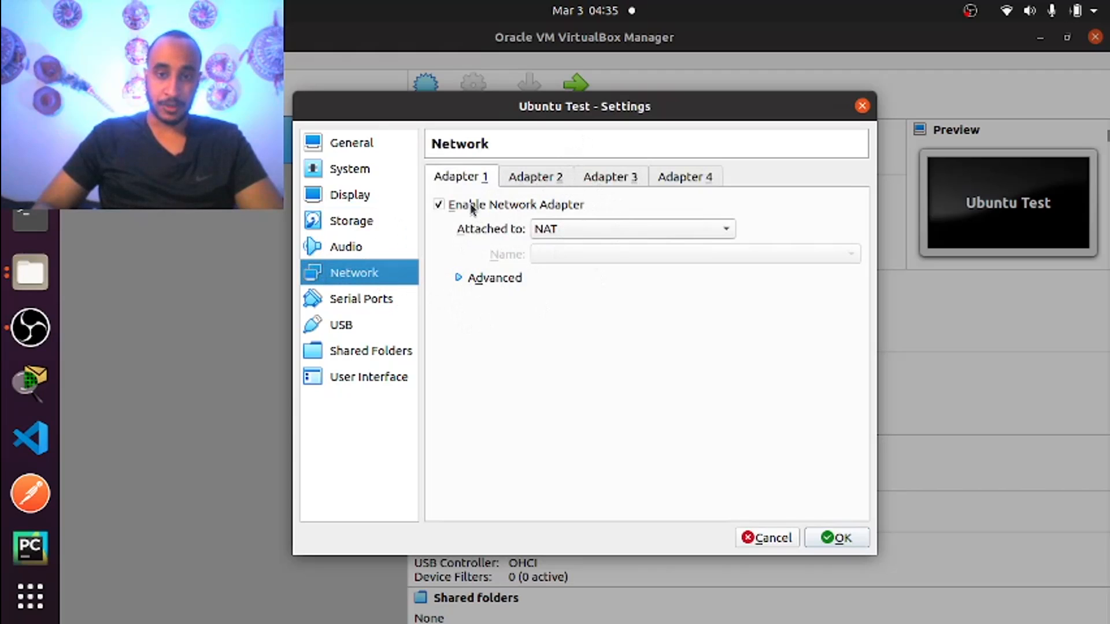
pyautogui.click(613, 232)
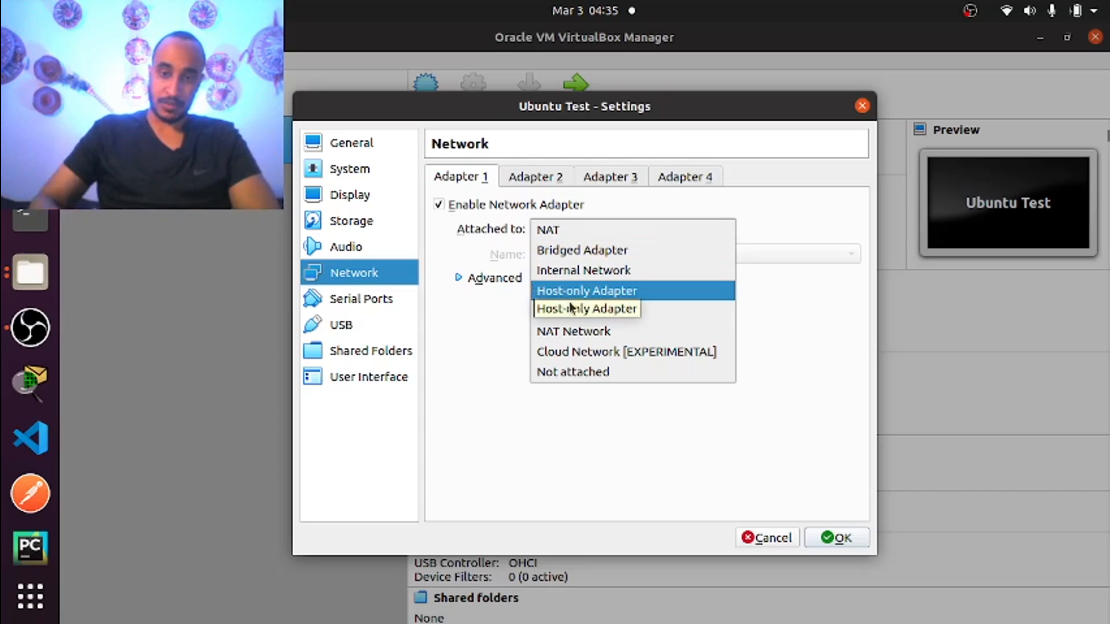
pyautogui.click(580, 228)
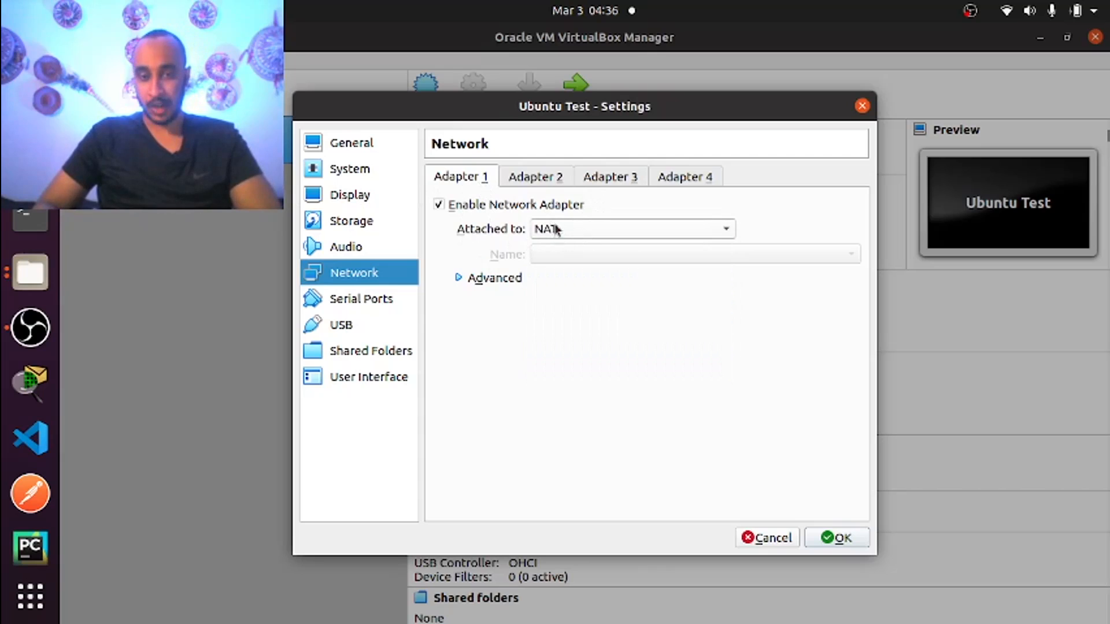
pyautogui.click(536, 178)
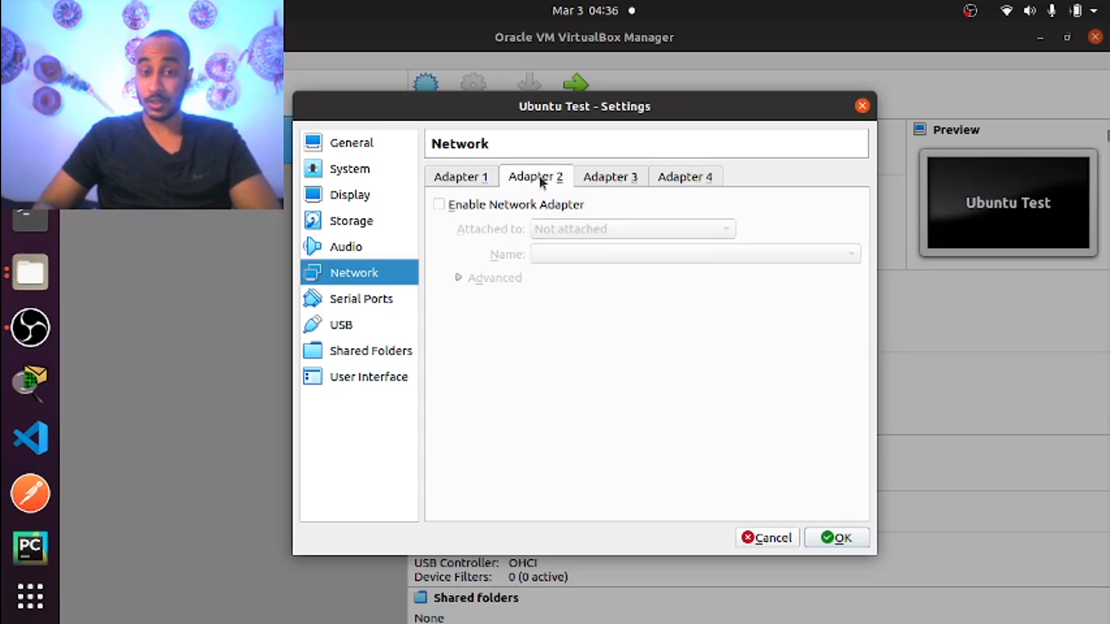
pyautogui.click(489, 177)
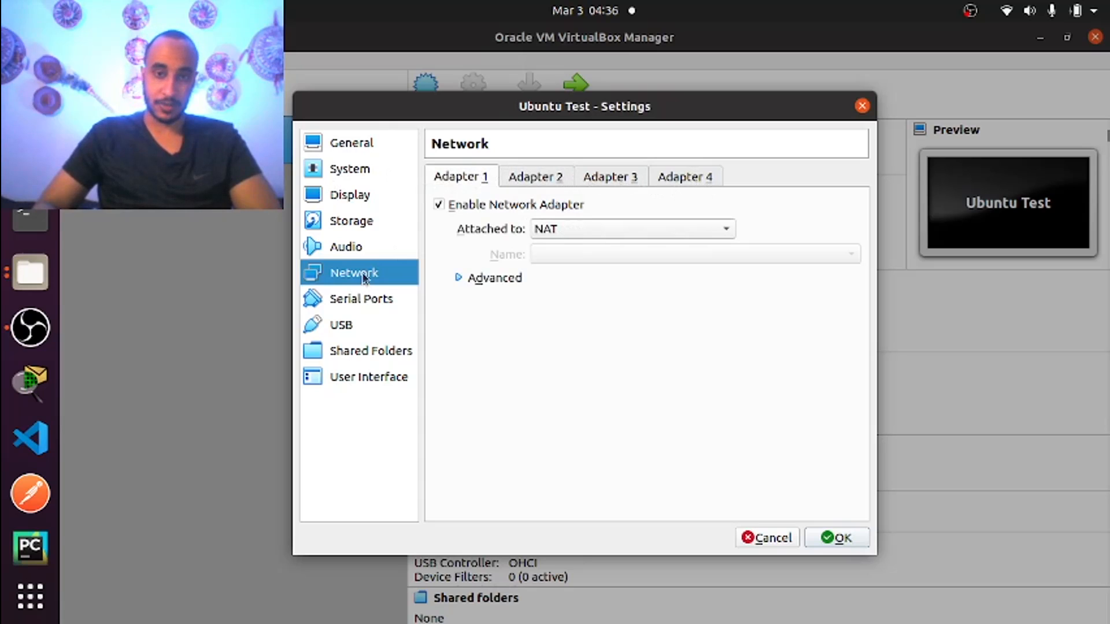
pyautogui.click(334, 297)
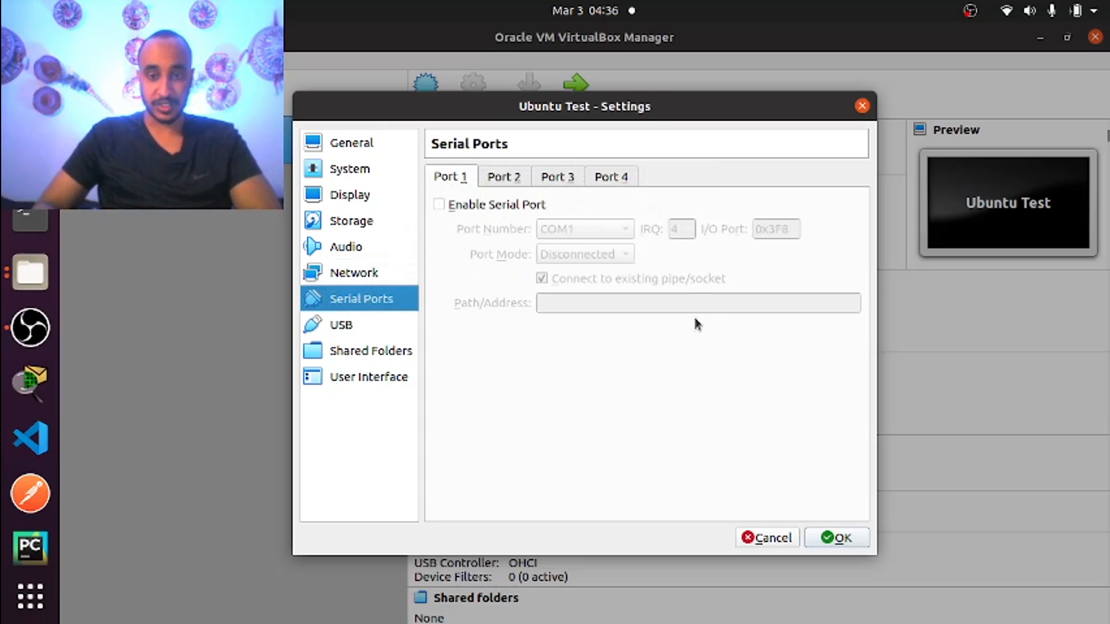
# Glance over the USB, Shared Folders, User Interface and Storage pages, then save with OK
pyautogui.click(327, 327)
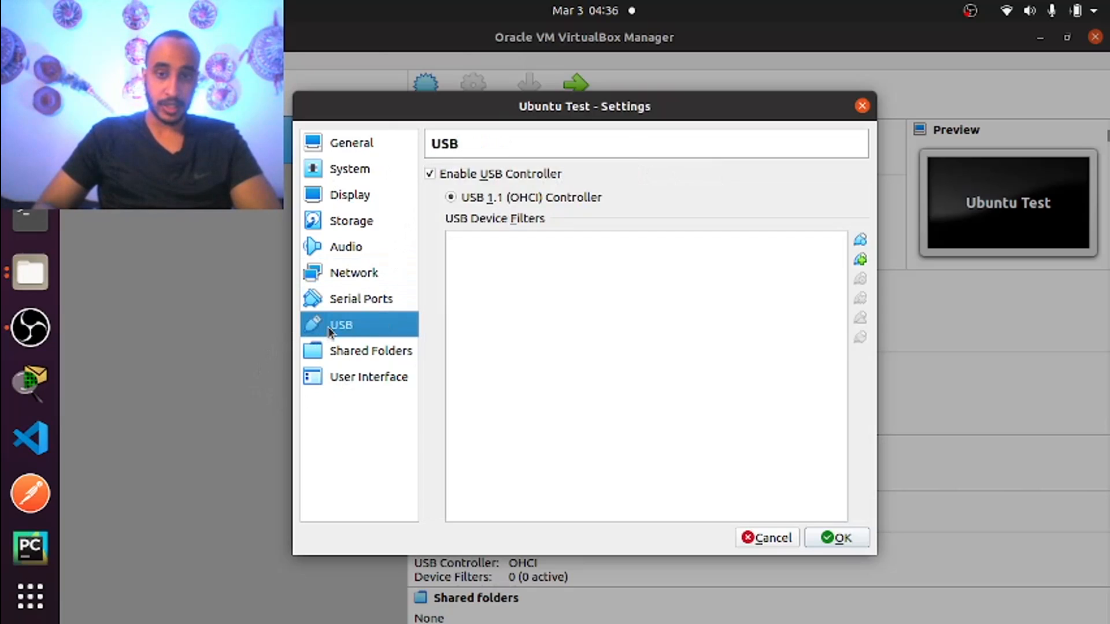
pyautogui.click(385, 358)
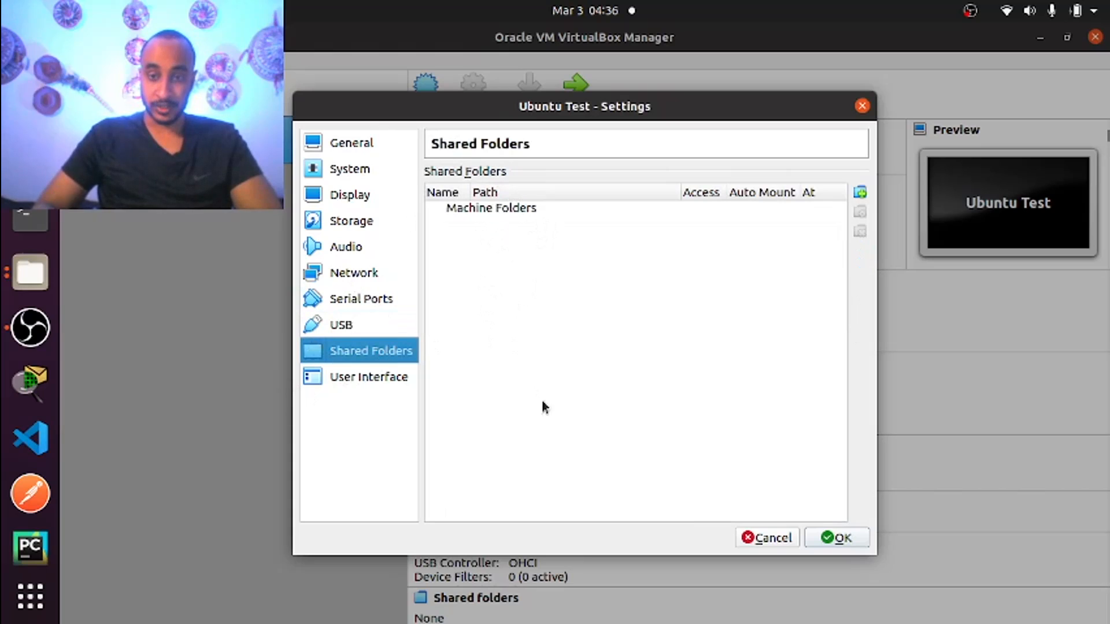
pyautogui.click(350, 379)
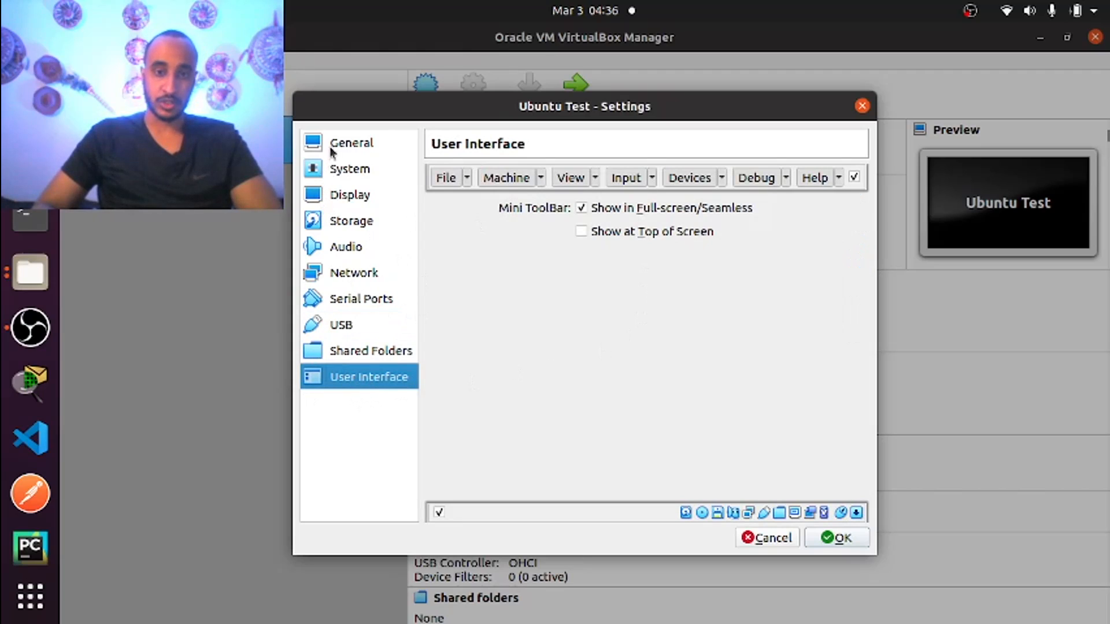
pyautogui.click(342, 223)
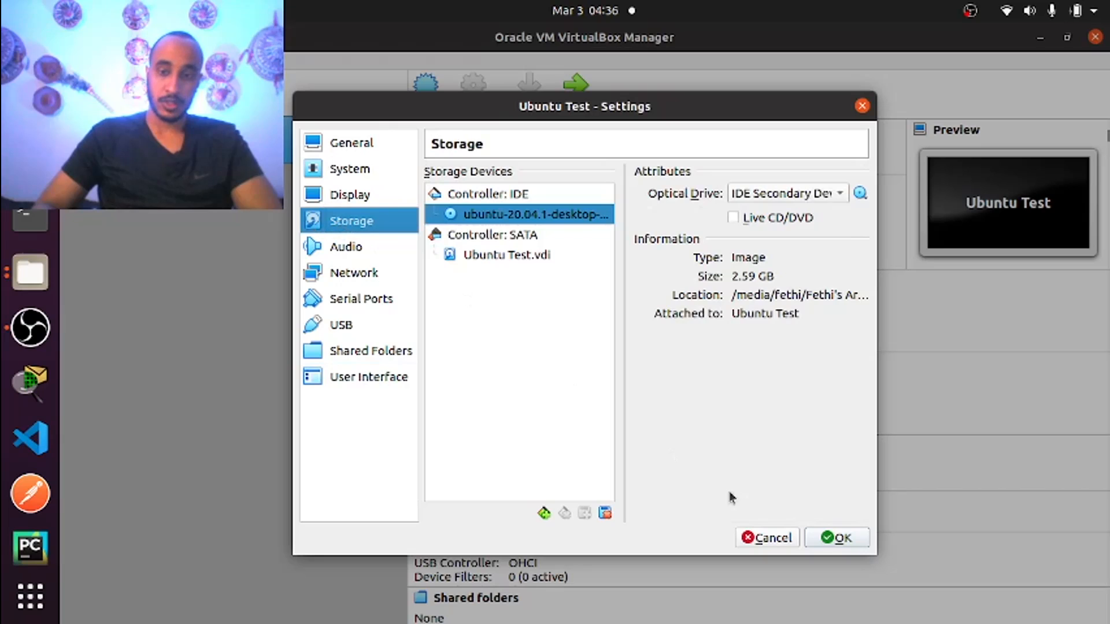
pyautogui.click(829, 539)
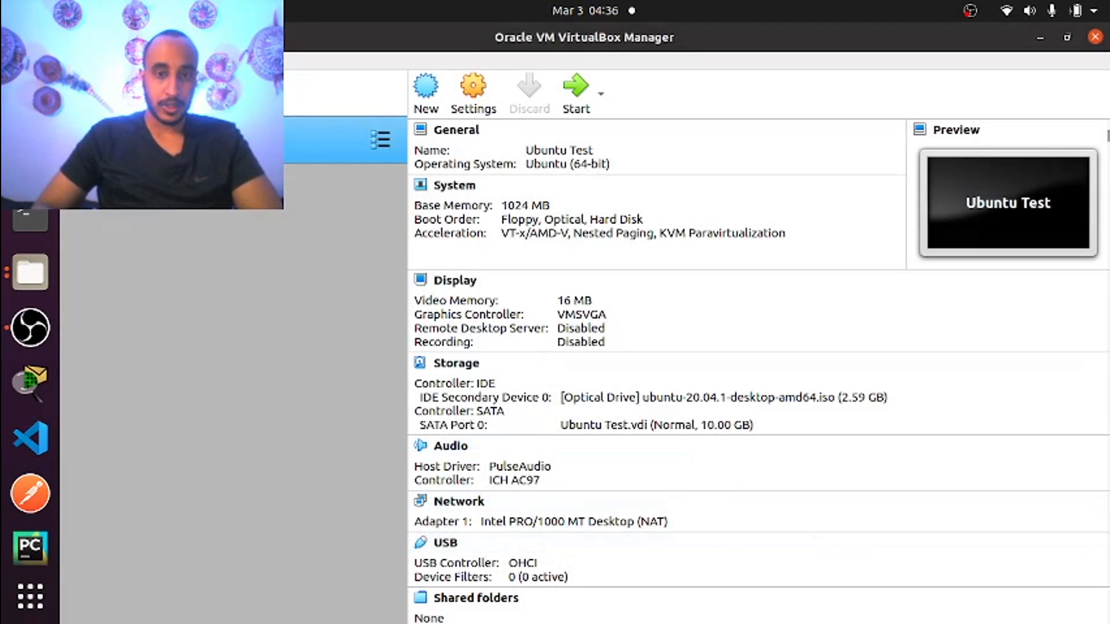
# Start the Ubuntu Test virtual machine so it boots in its own window
pyautogui.click(381, 140)
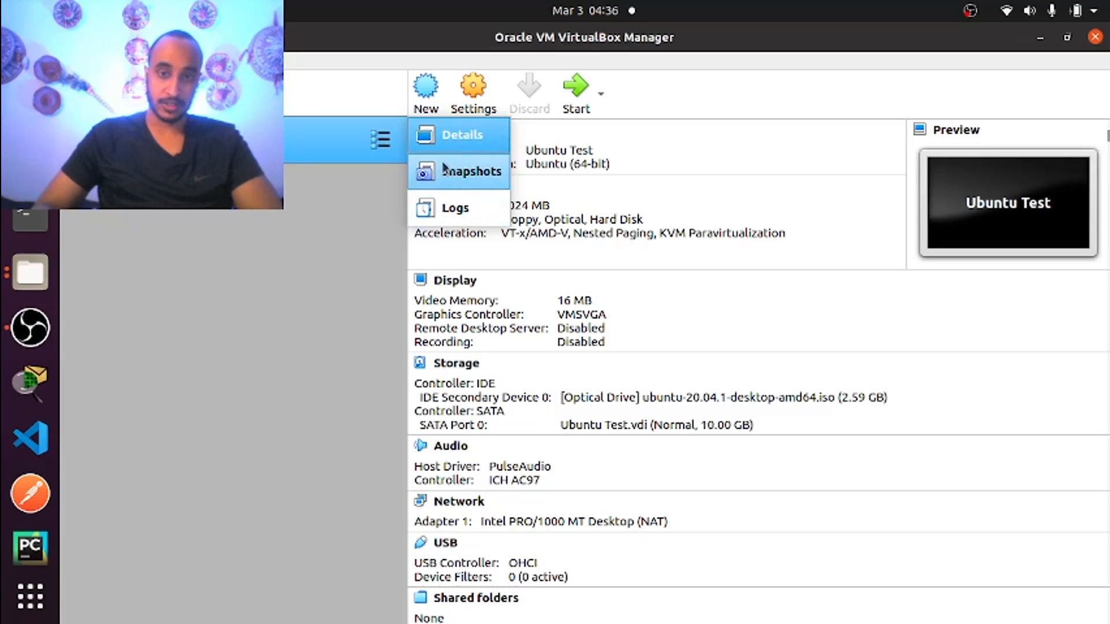
pyautogui.click(237, 252)
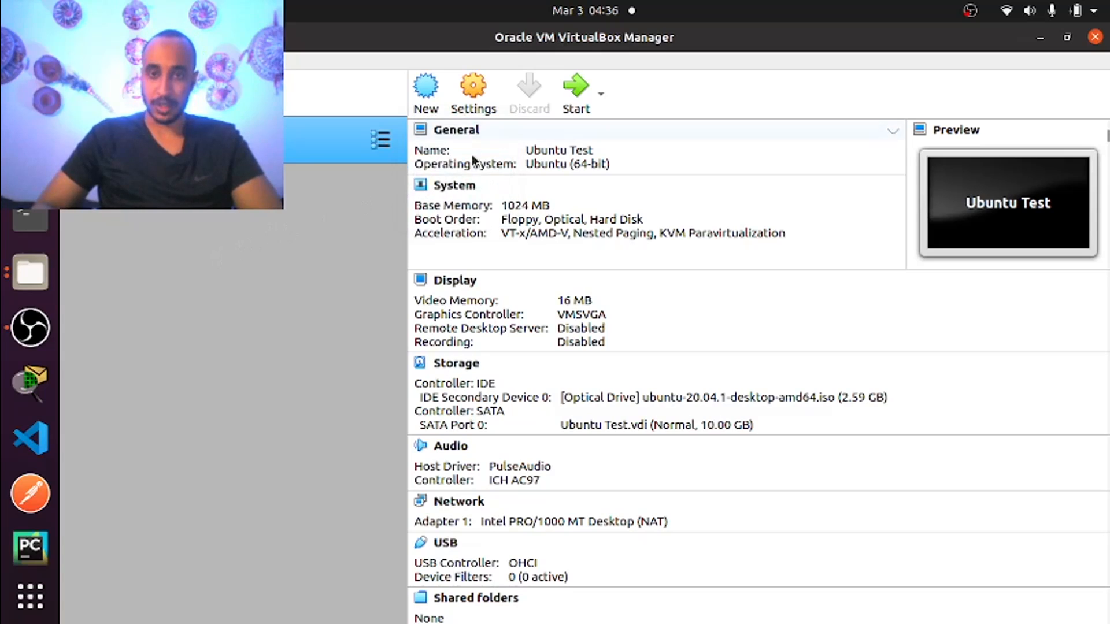
pyautogui.click(570, 110)
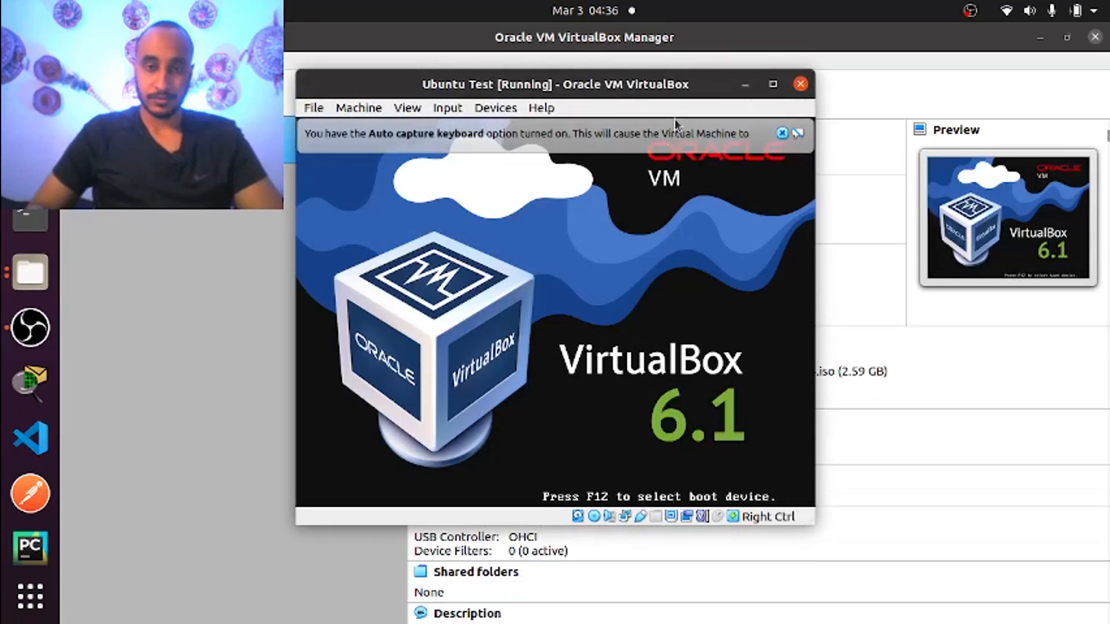
# Dismiss the keyboard auto-capture and mouse integration notices and maximize the Ubuntu Test VM window
pyautogui.click(780, 134)
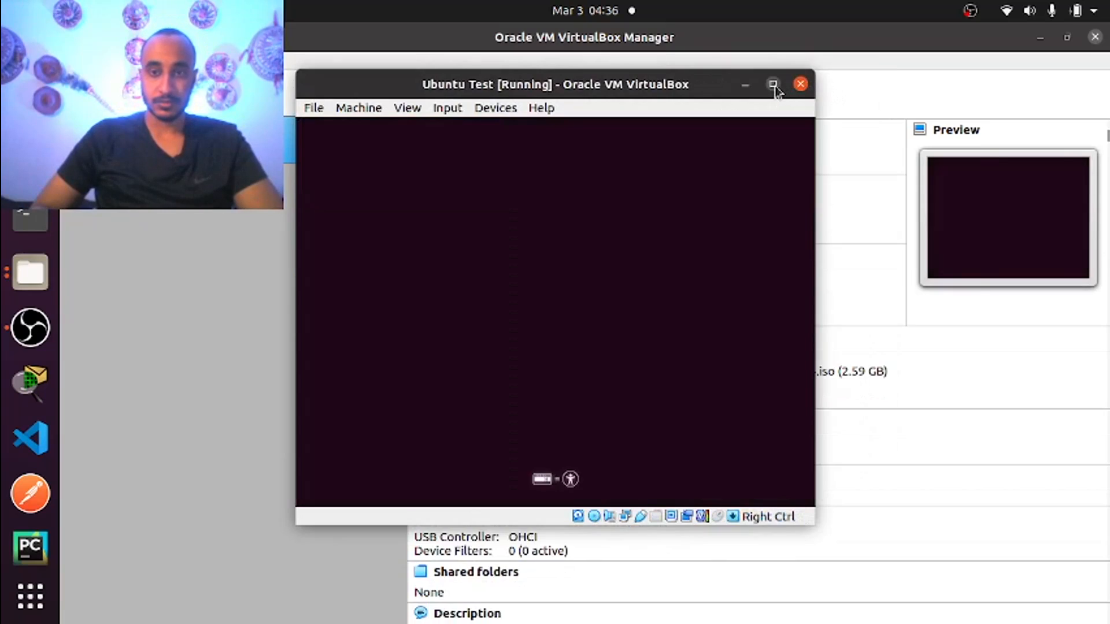
pyautogui.click(772, 85)
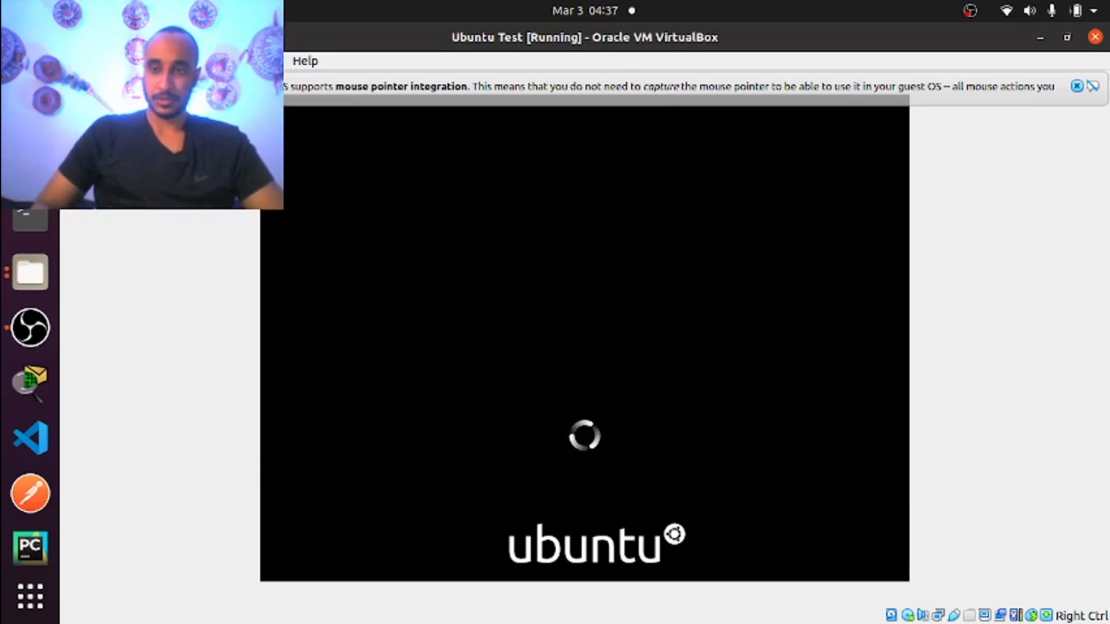
pyautogui.click(1077, 86)
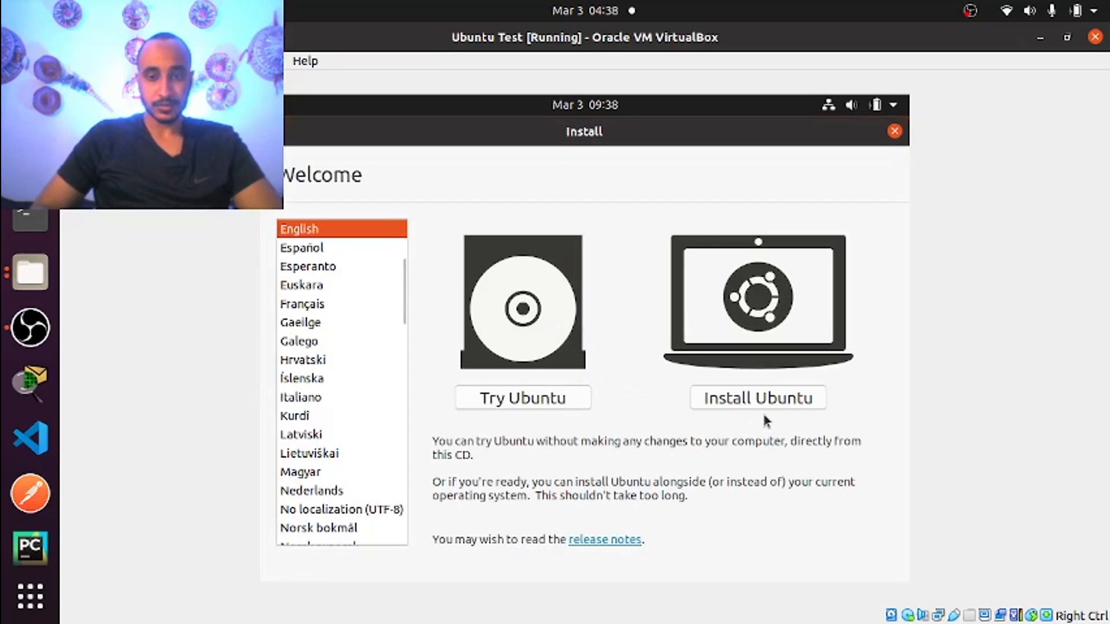
# Choose Install Ubuntu and accept the English (US) keyboard layout
pyautogui.click(757, 398)
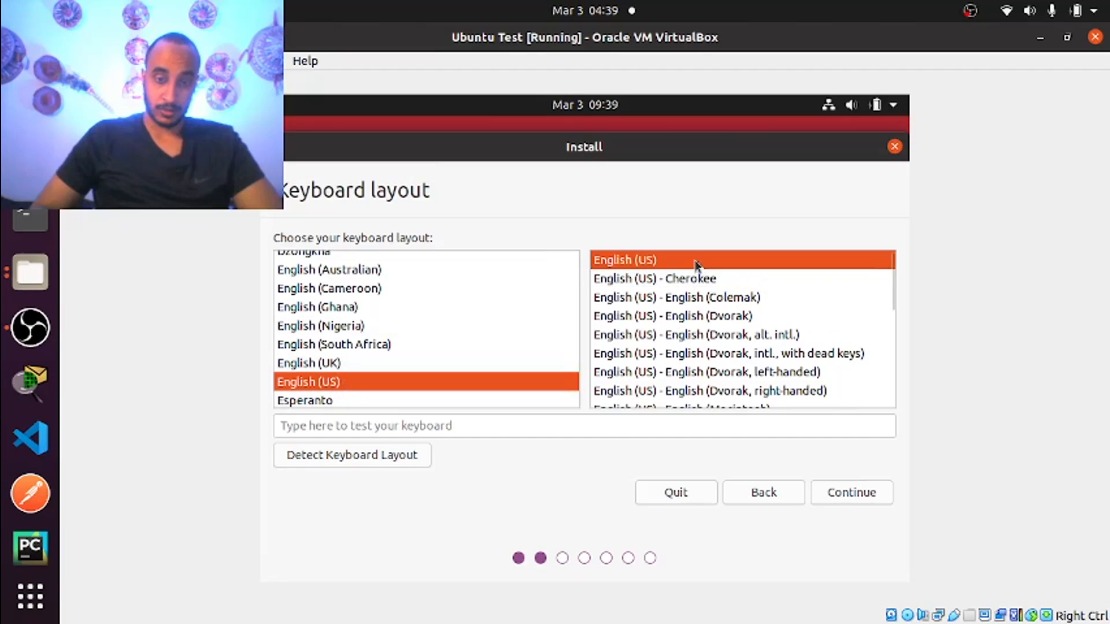
pyautogui.click(862, 499)
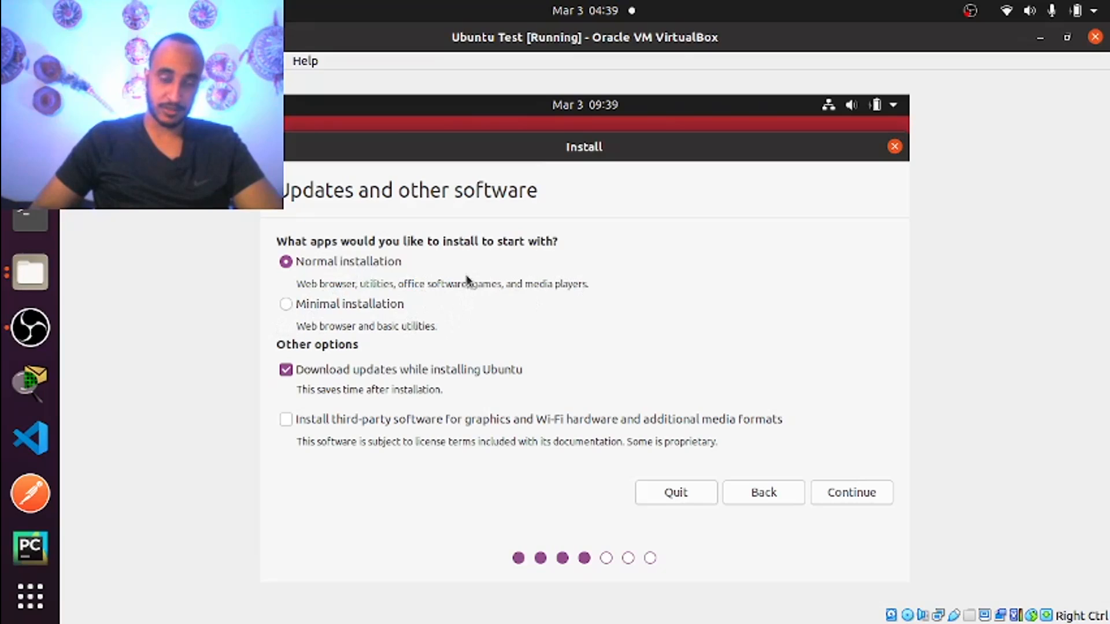
# Select Minimal installation on the Updates and other software step and continue
pyautogui.click(287, 302)
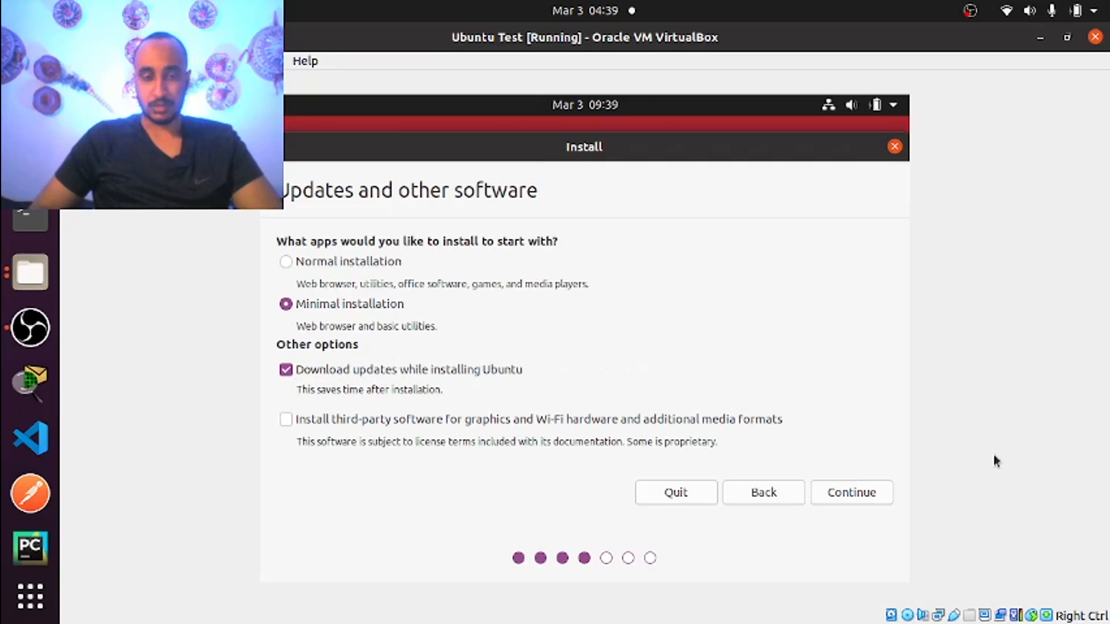
pyautogui.click(872, 495)
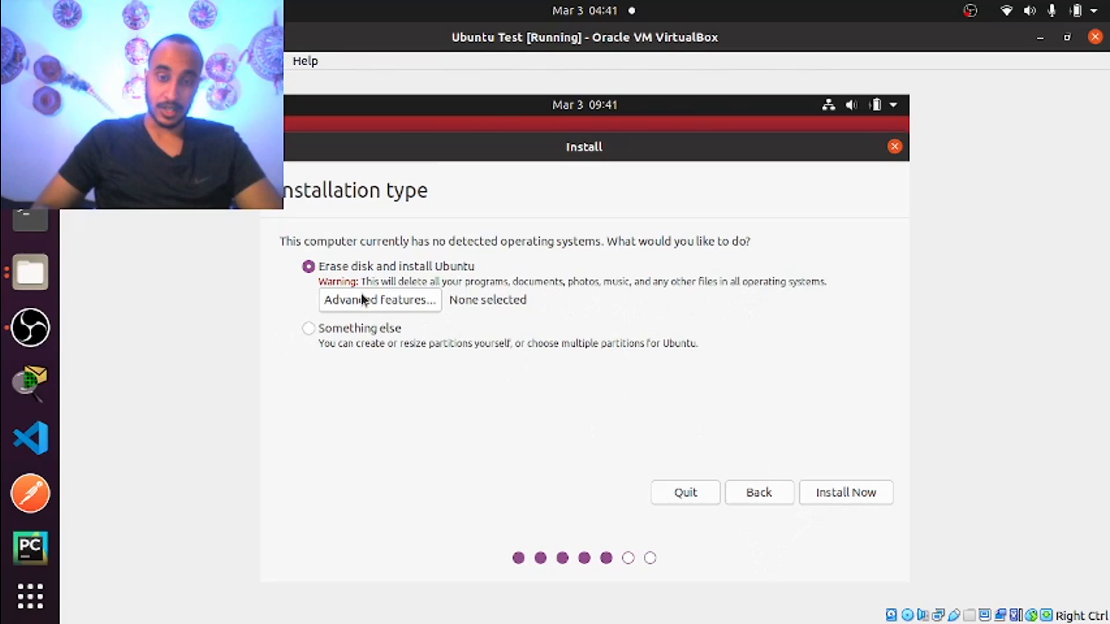
# Keep Erase disk and install Ubuntu without advanced features and choose Install Now
pyautogui.click(388, 300)
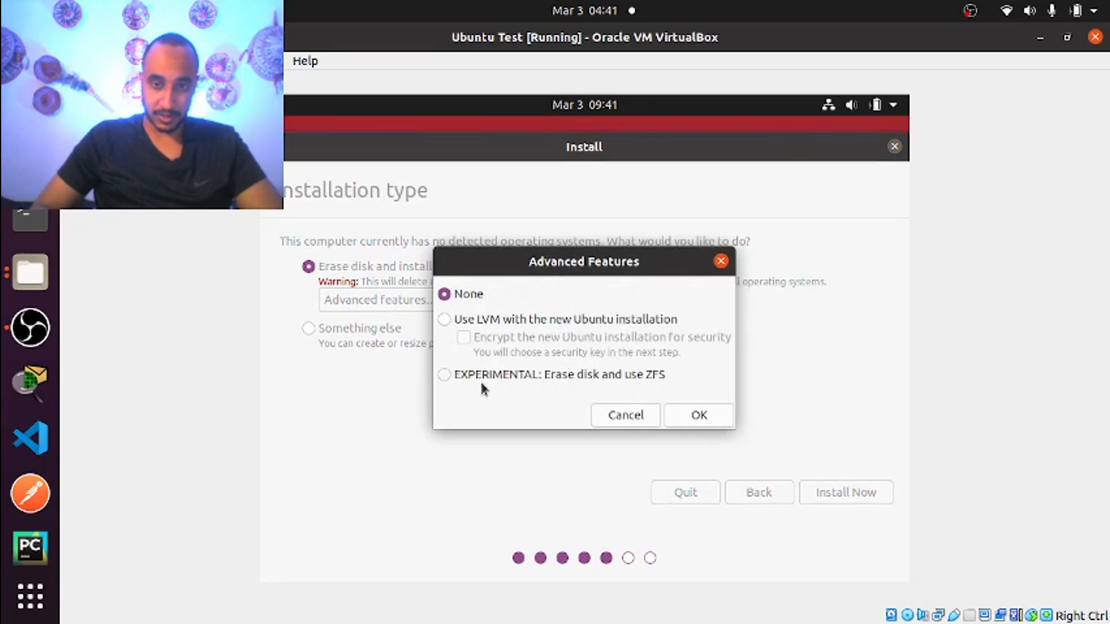
pyautogui.click(721, 262)
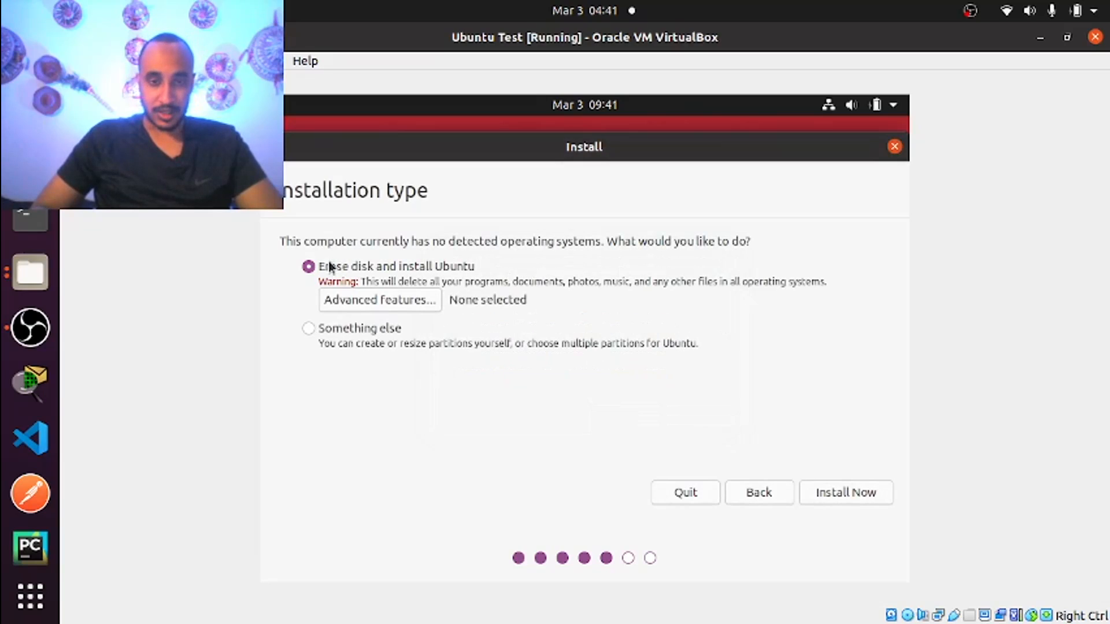
pyautogui.click(838, 495)
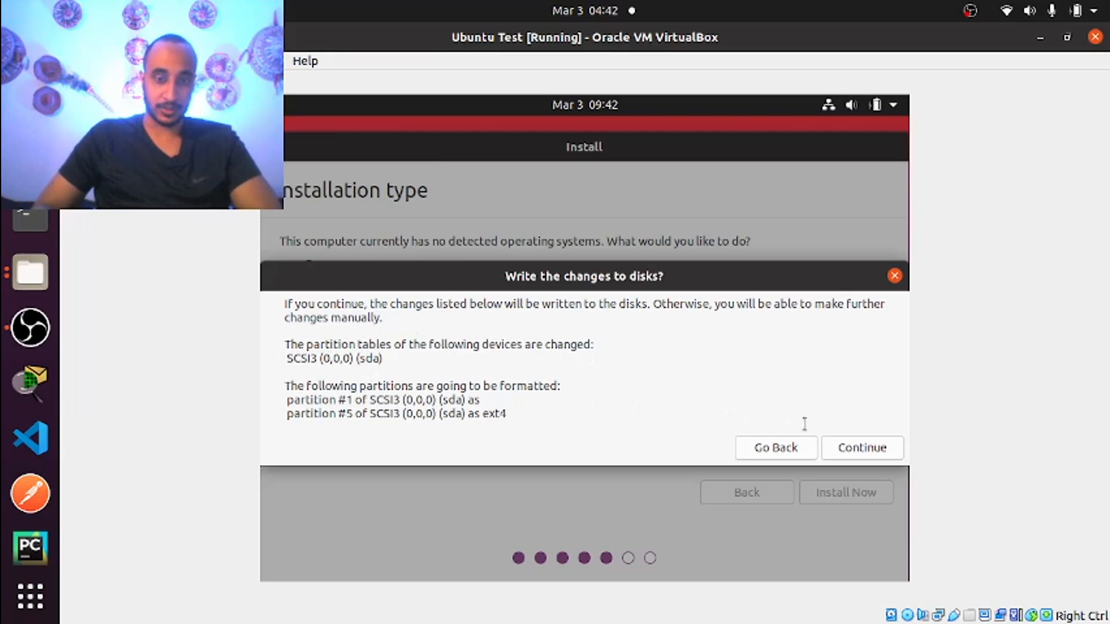
# Confirm writing partition changes to disk and accept Toronto as the location
pyautogui.click(859, 449)
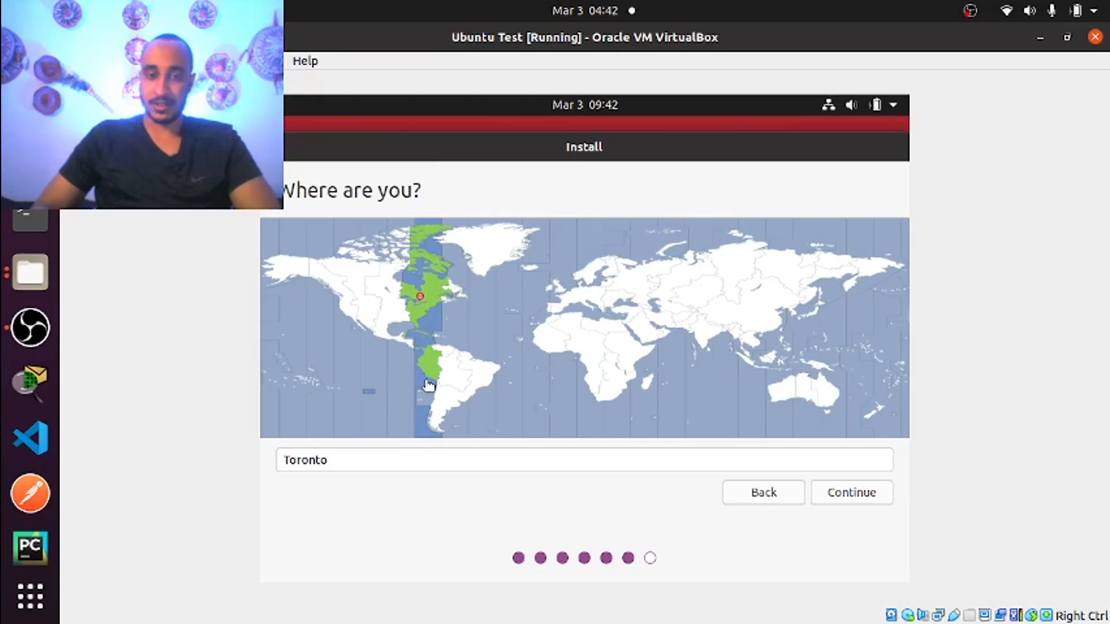
pyautogui.click(865, 501)
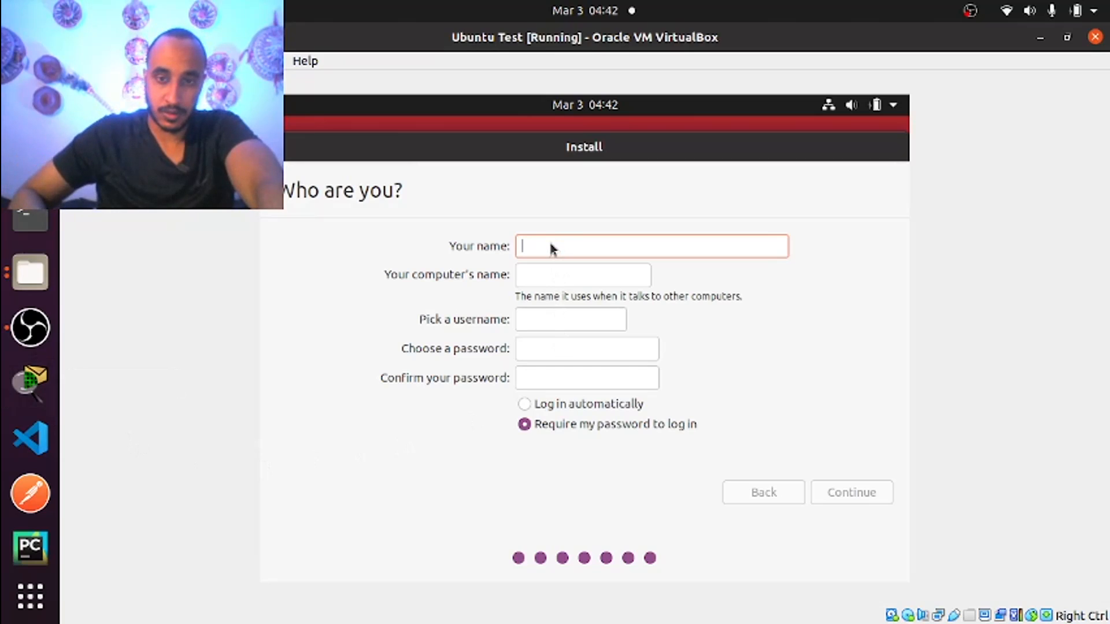
# Enter the user's name on the Who are you? page, correcting a mistyped letter
pyautogui.write('f=')
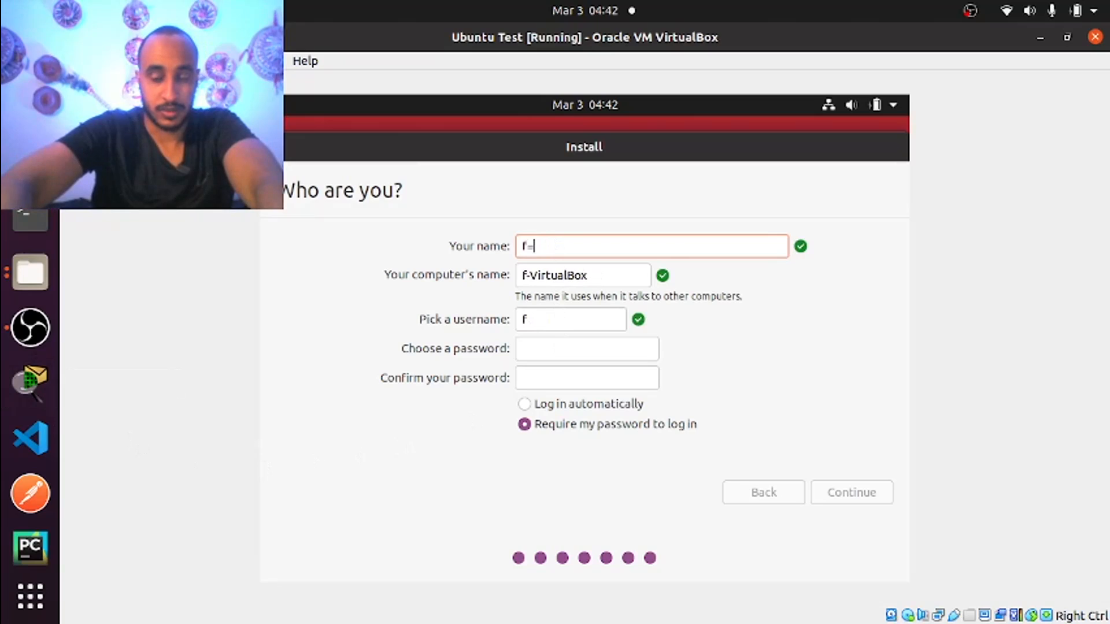
pyautogui.press('BackSpace')
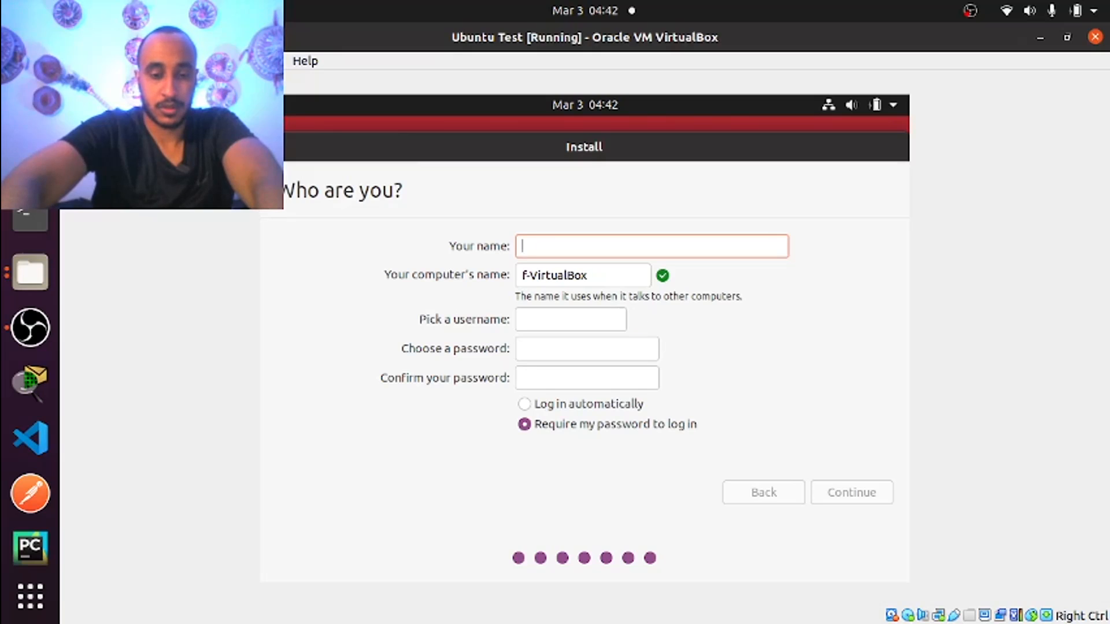
pyautogui.write('hnet')
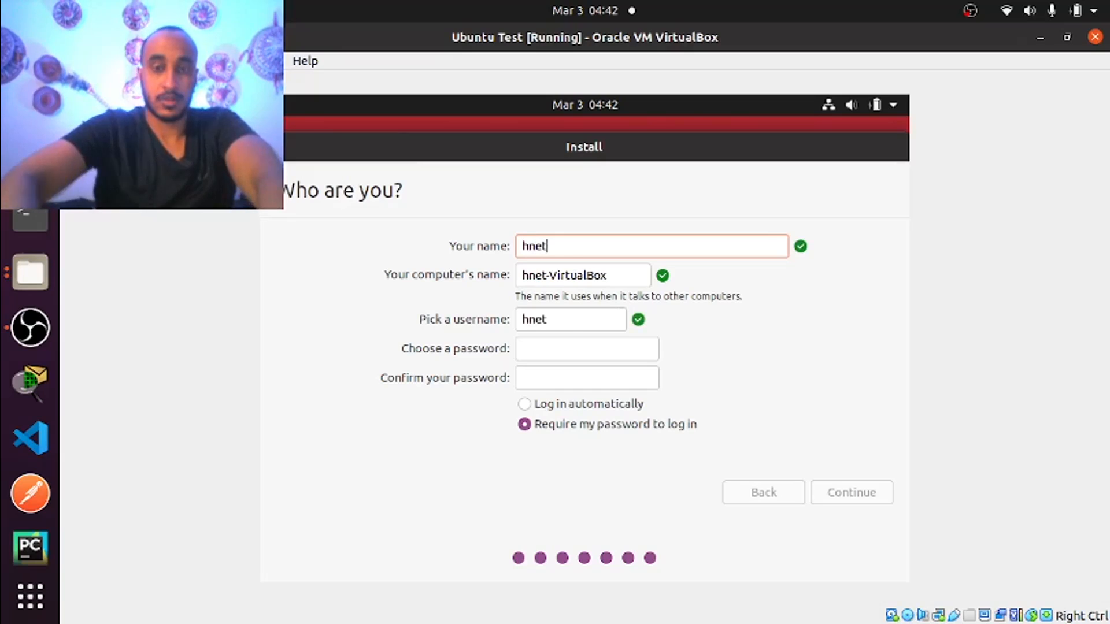
pyautogui.write('work')
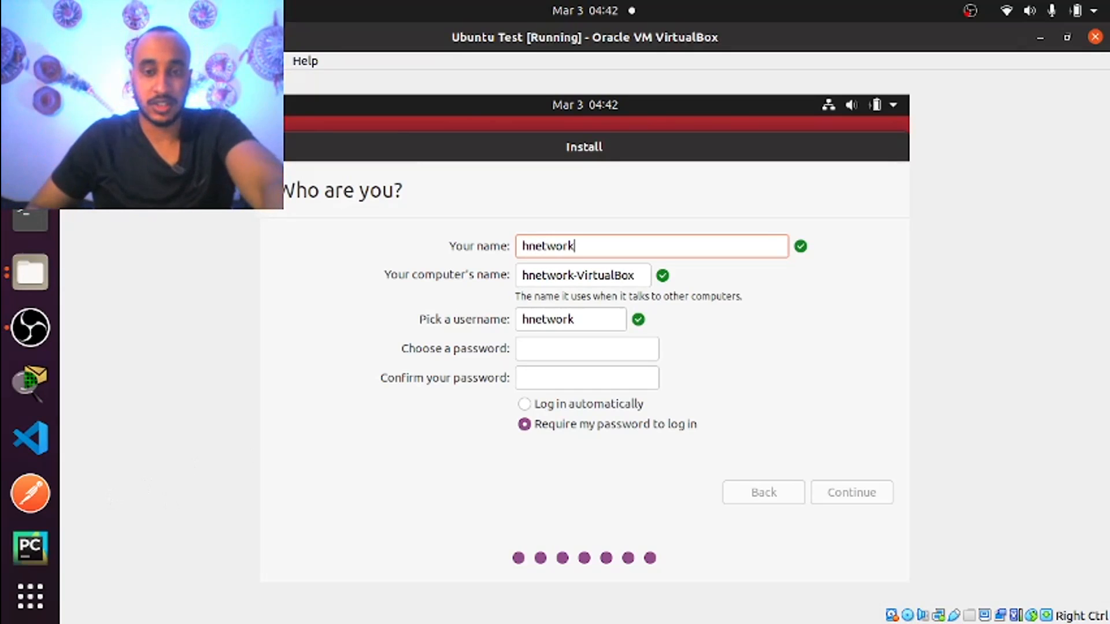
# Type the account password in both password fields, keep login password required, and continue
pyautogui.click(565, 347)
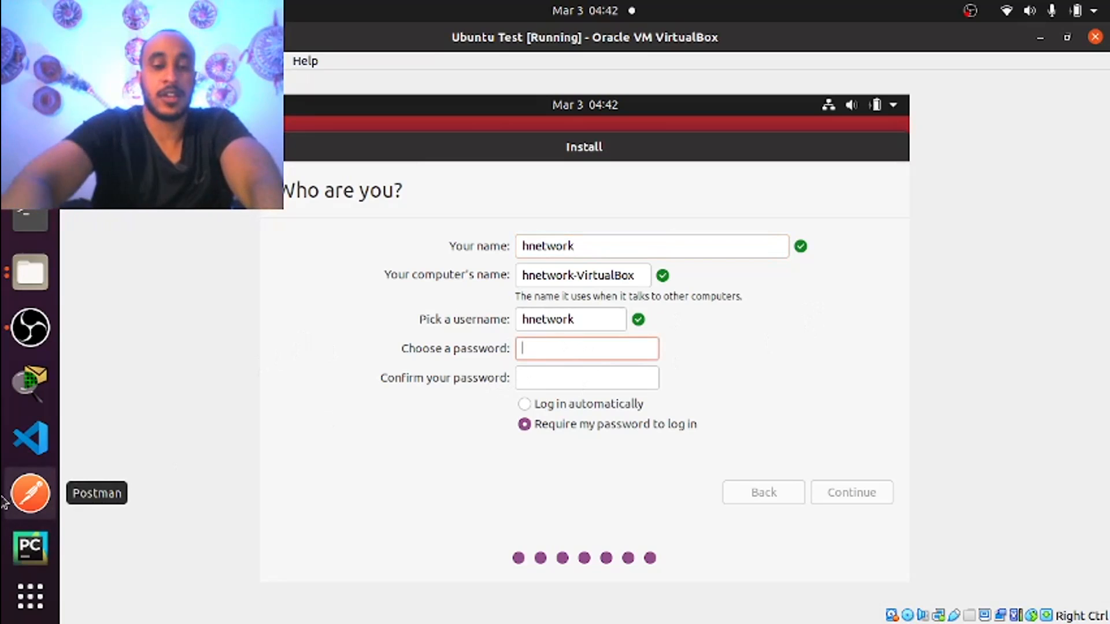
pyautogui.write('1234567891234')
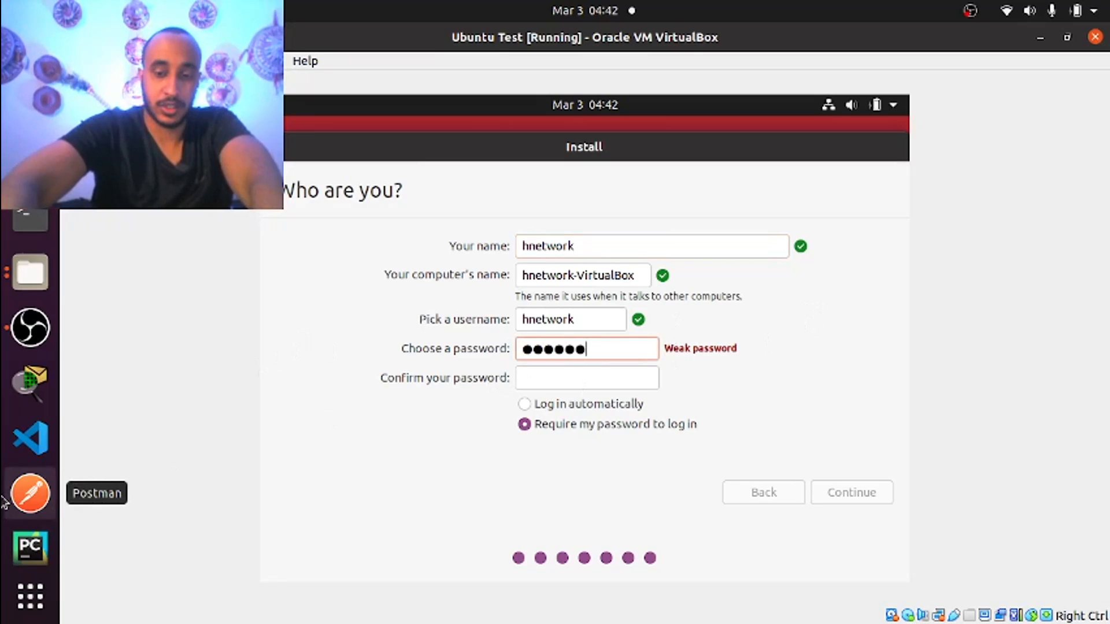
pyautogui.write('56')
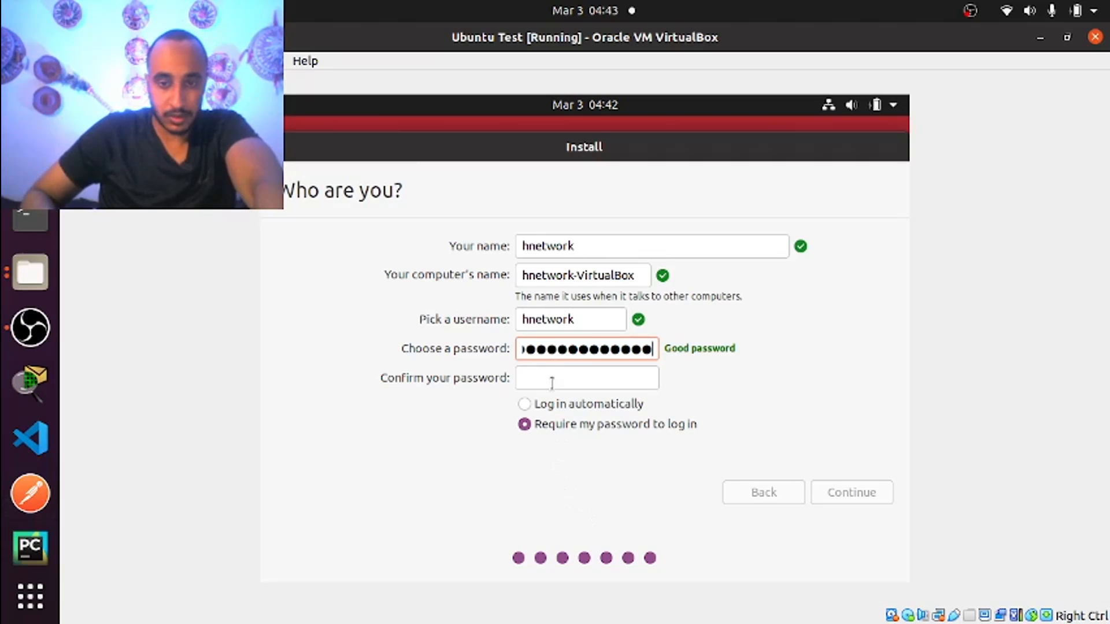
pyautogui.press('Tab')
pyautogui.write('123')
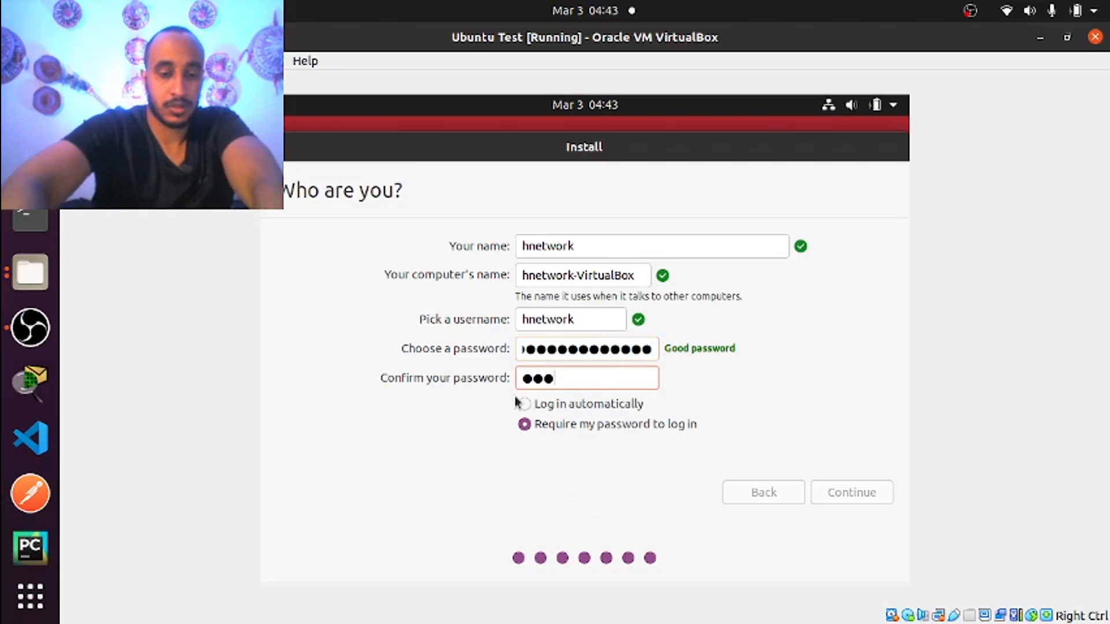
pyautogui.write('4567891')
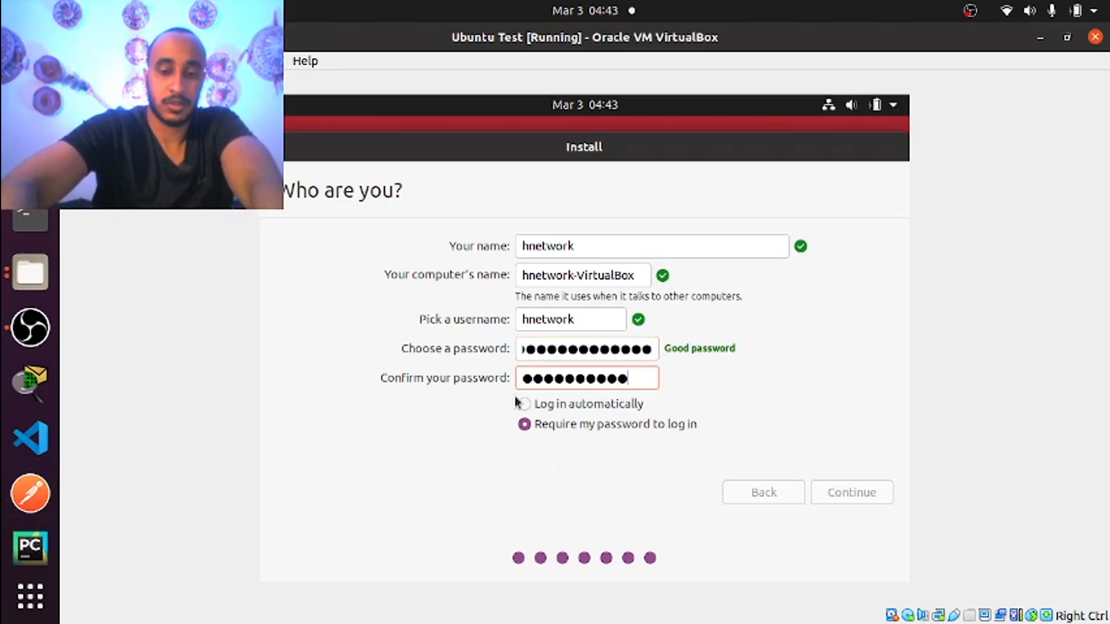
pyautogui.write('23456')
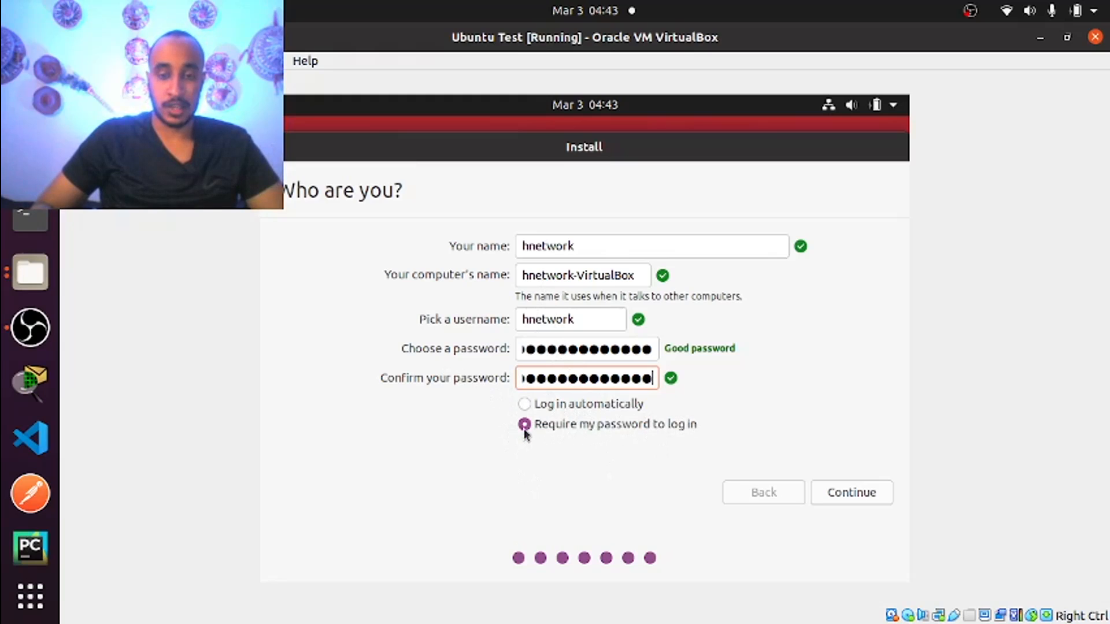
pyautogui.click(857, 493)
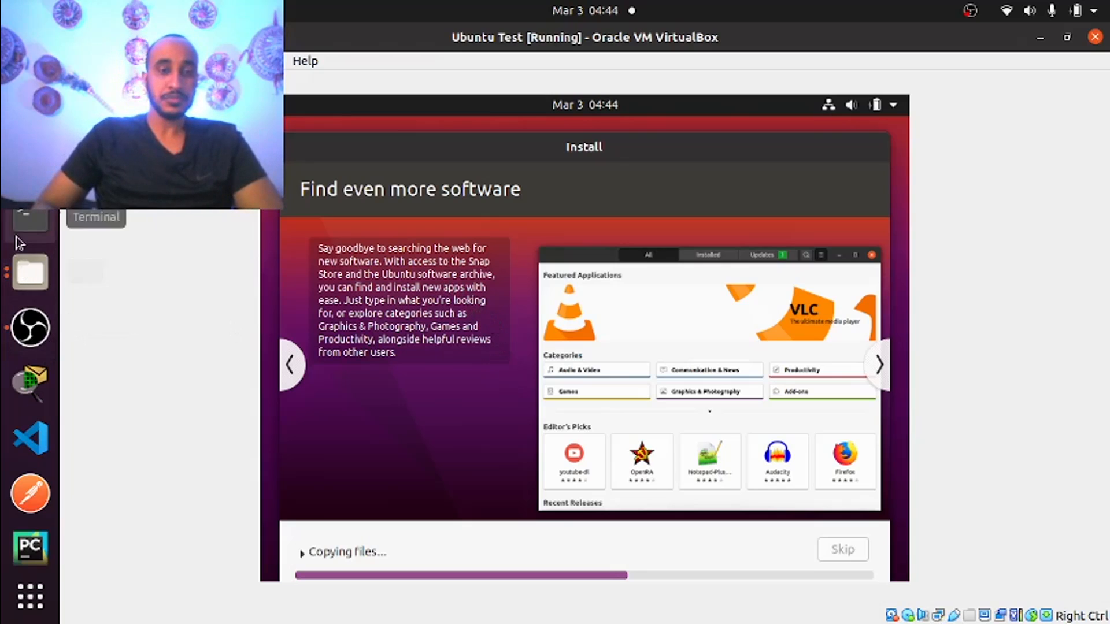
# Wait while the installer copies files until Installation Complete appears
pyautogui.scroll(-5, 23, 289)
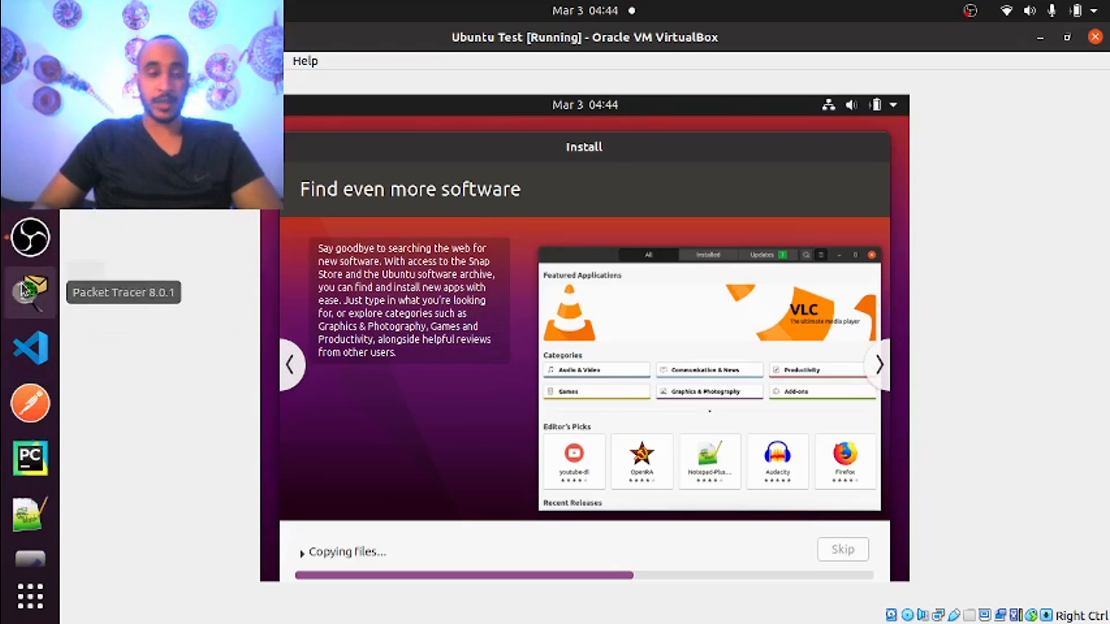
pyautogui.scroll(5, 30, 277)
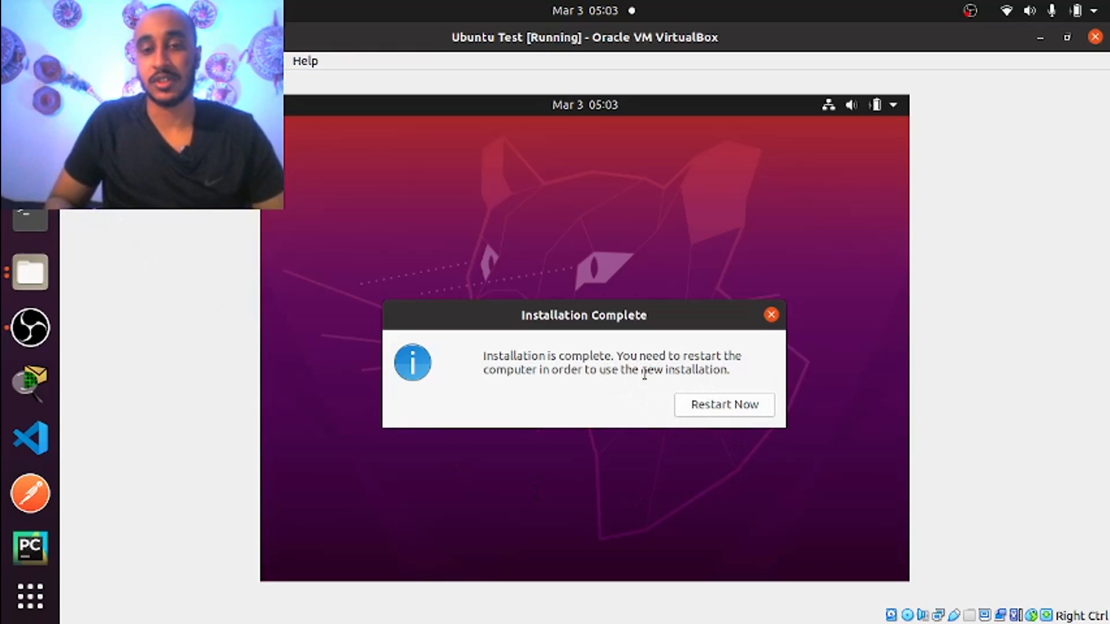
# Restart into the installed Ubuntu, confirm the removed install medium, and dismiss the mouse notice
pyautogui.click(726, 410)
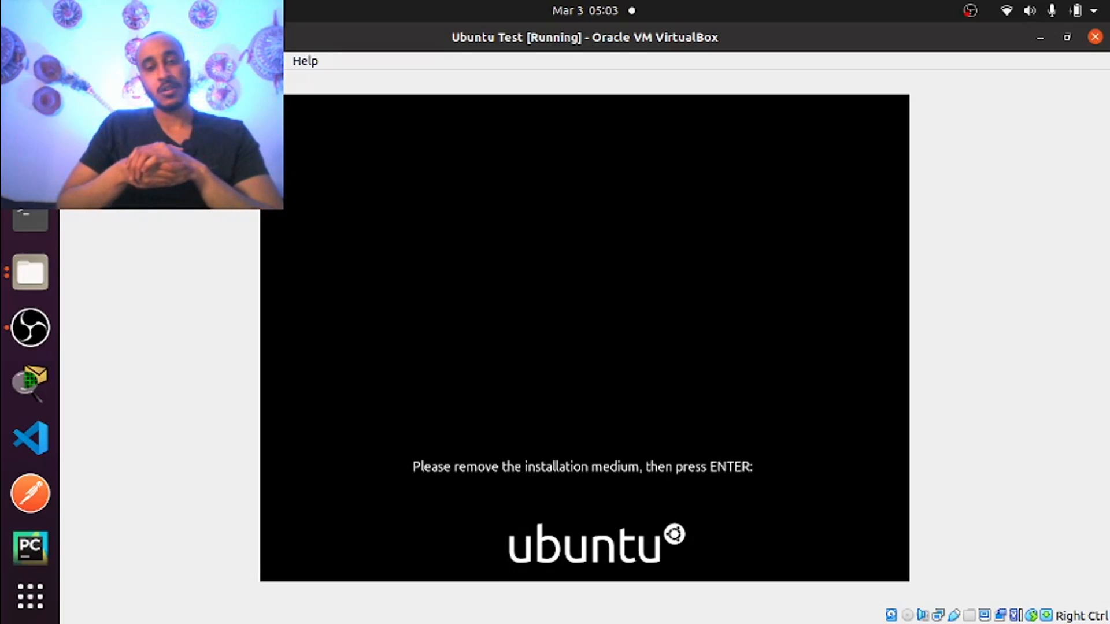
pyautogui.press('Return')
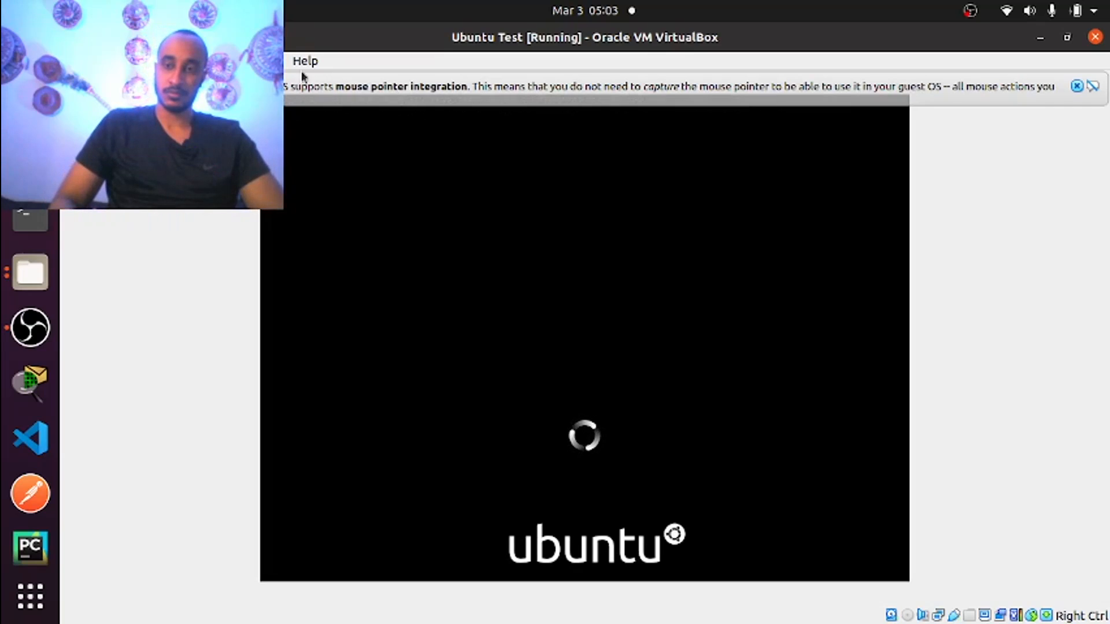
pyautogui.click(1077, 86)
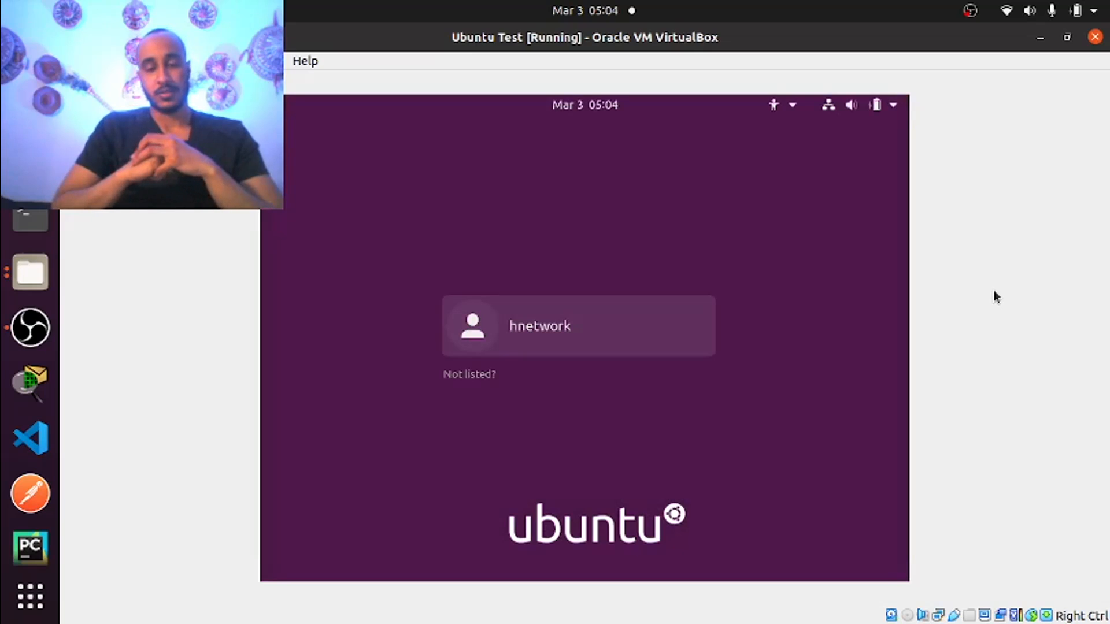
# Select the new user on the login screen and sign in with the account password
pyautogui.click(531, 326)
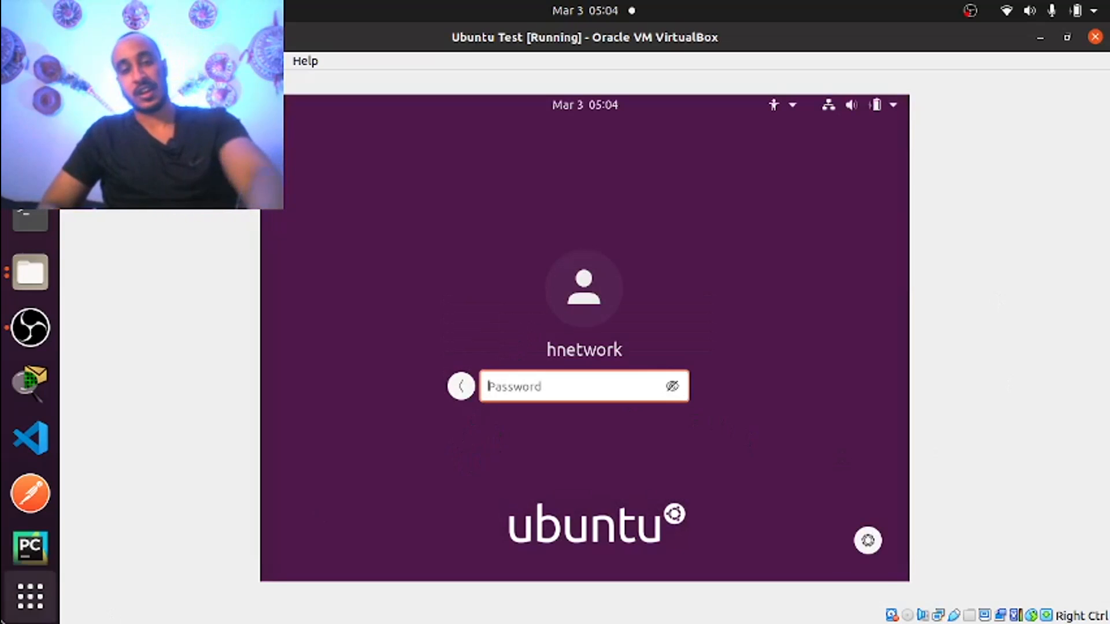
pyautogui.write('*********')
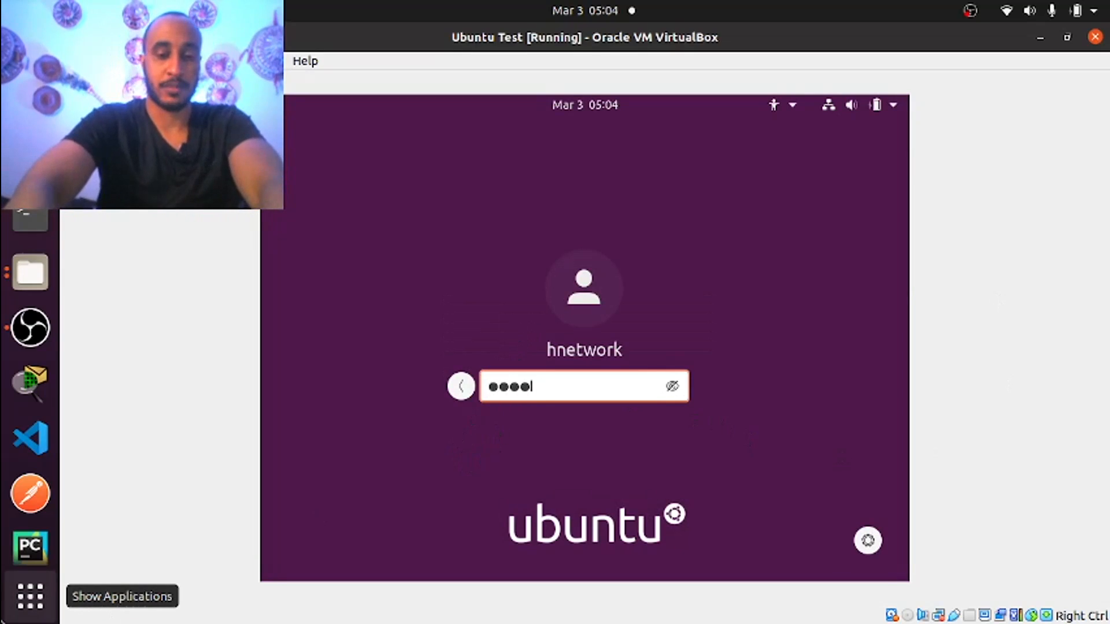
pyautogui.write('*****')
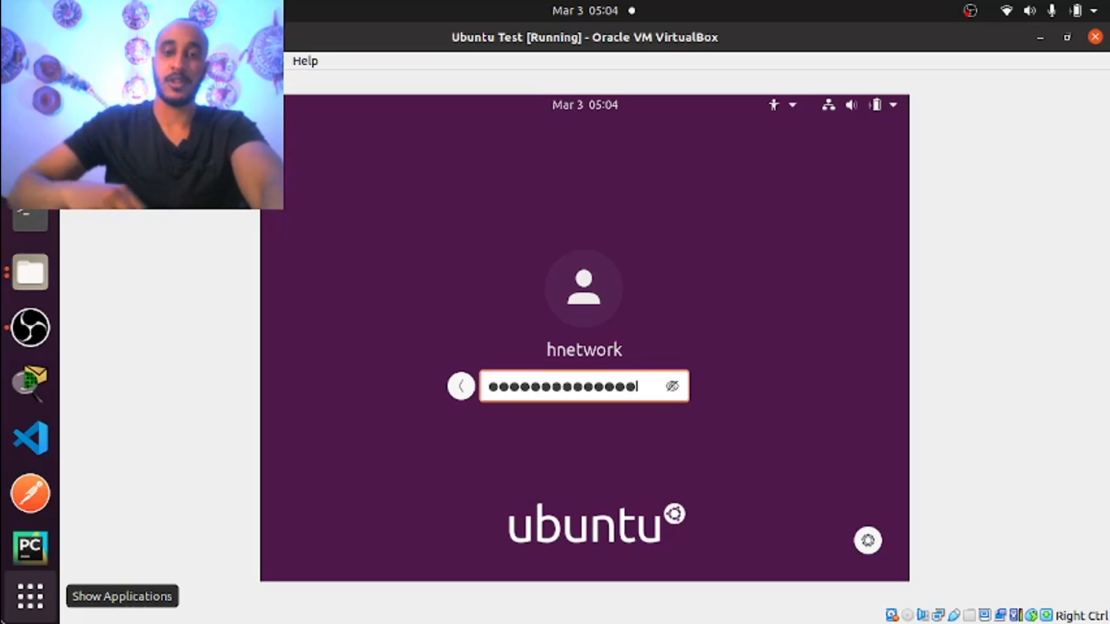
pyautogui.press('Return')
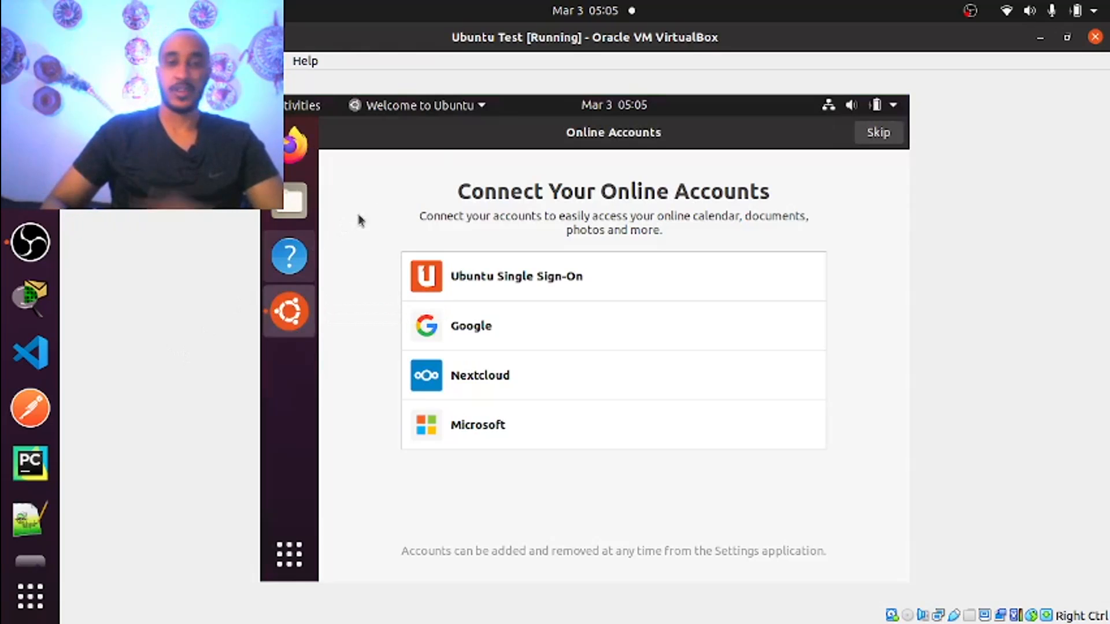
# Skip Online Accounts, advance past Livepatch, Help improve Ubuntu and Privacy, and finish setup
pyautogui.click(886, 133)
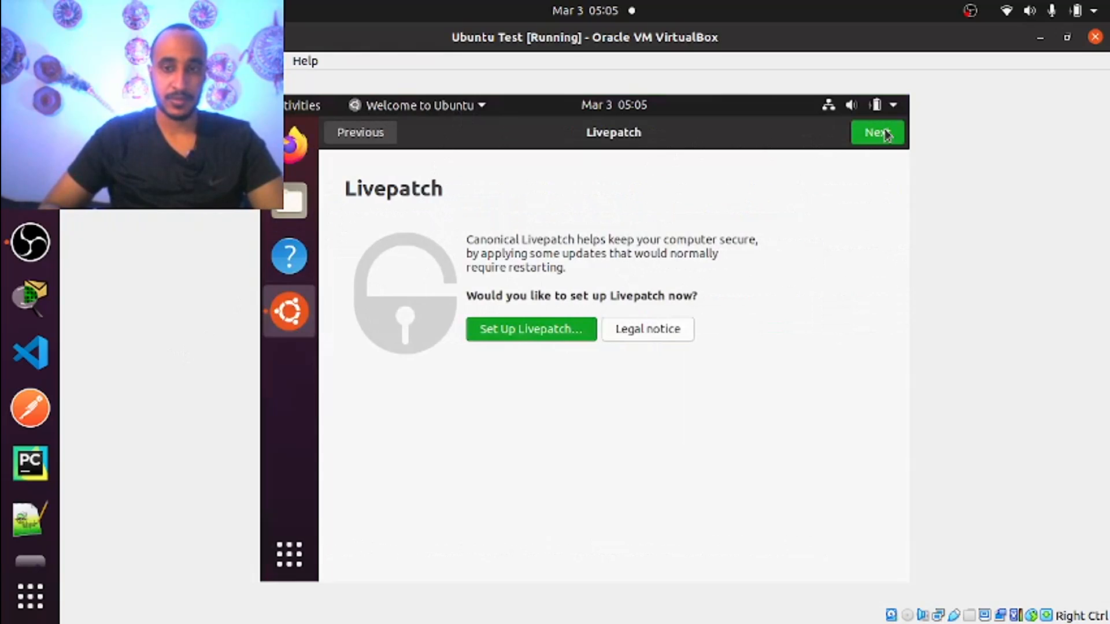
pyautogui.click(886, 133)
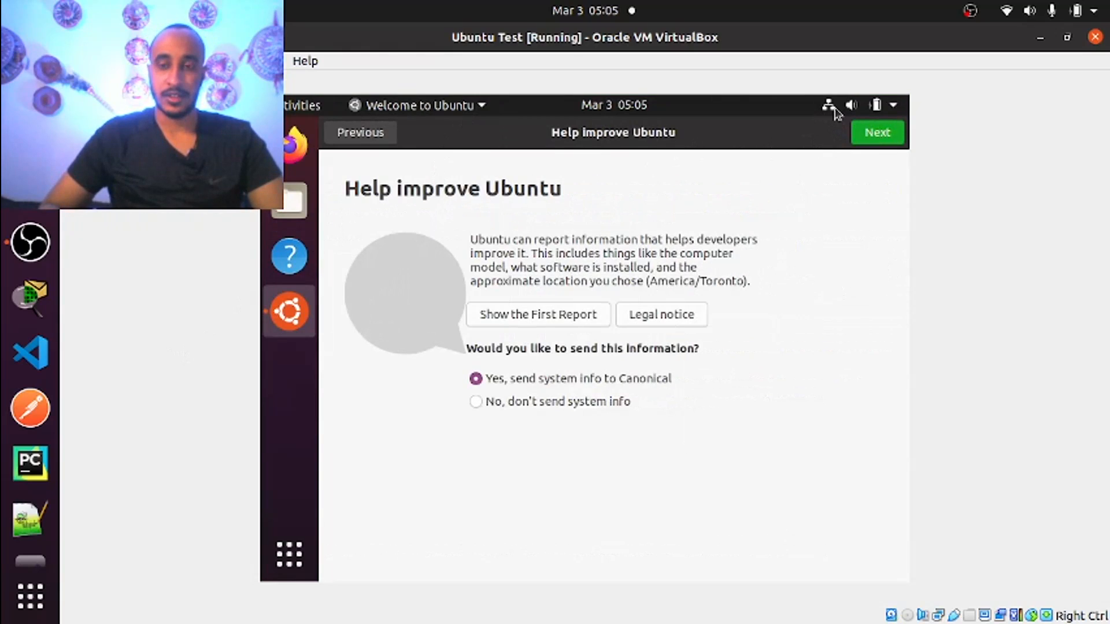
pyautogui.click(864, 136)
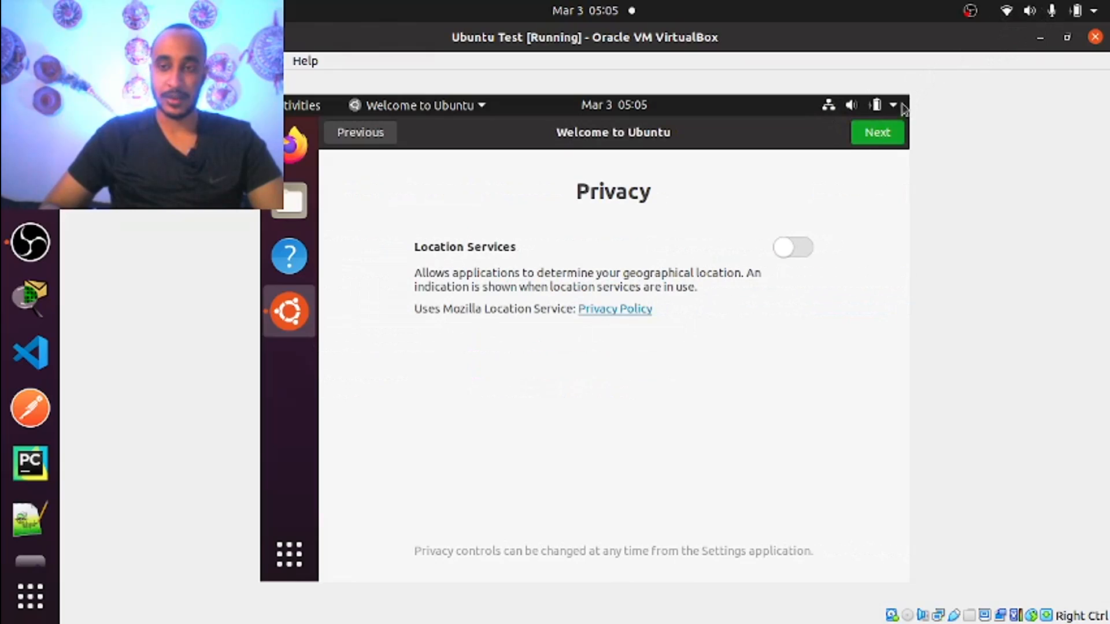
pyautogui.click(882, 135)
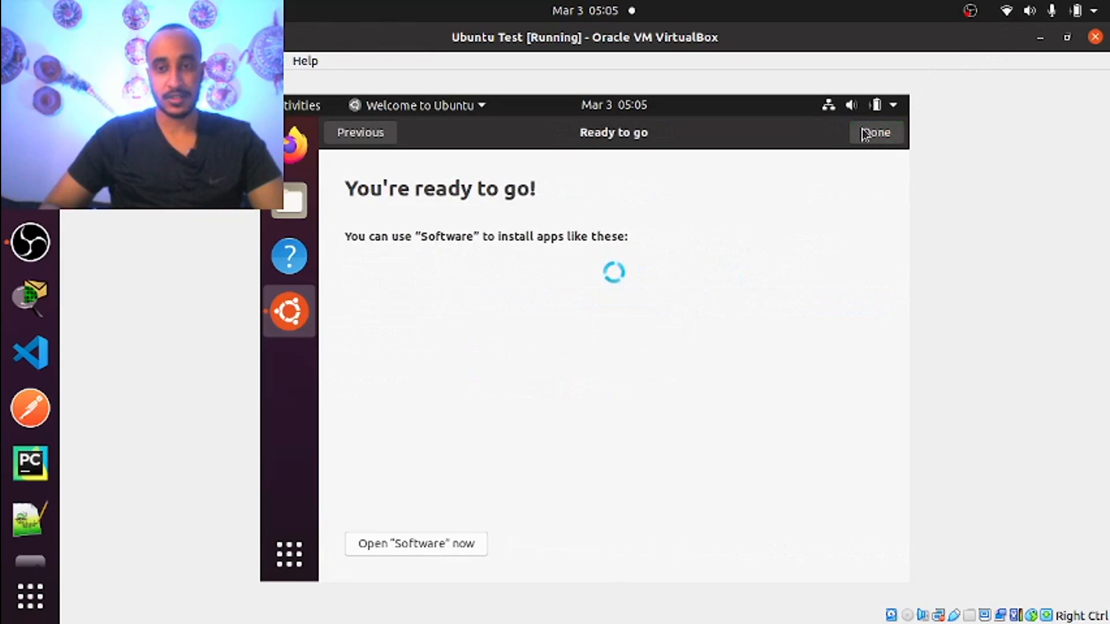
pyautogui.click(867, 133)
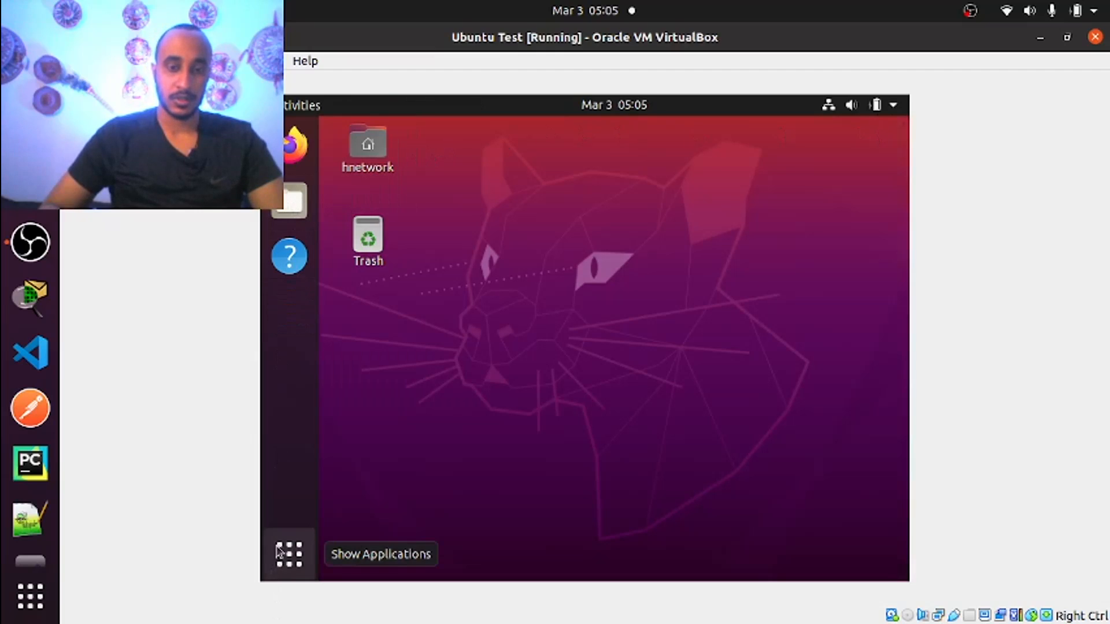
# Launch Terminal from the applications list and run ls in the home folder
pyautogui.click(295, 556)
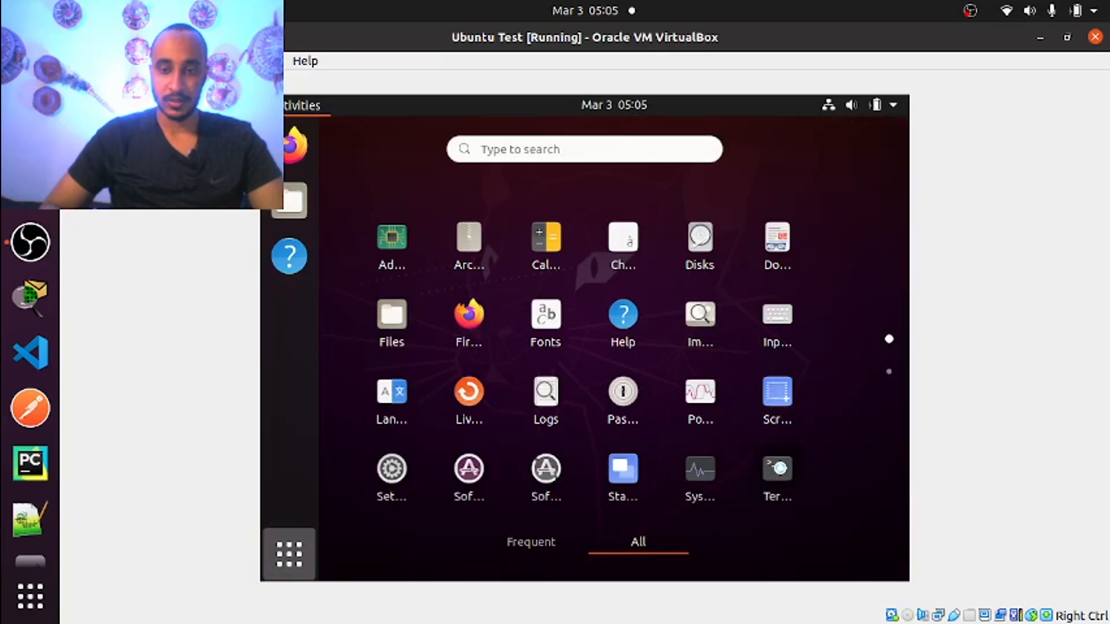
pyautogui.click(777, 469)
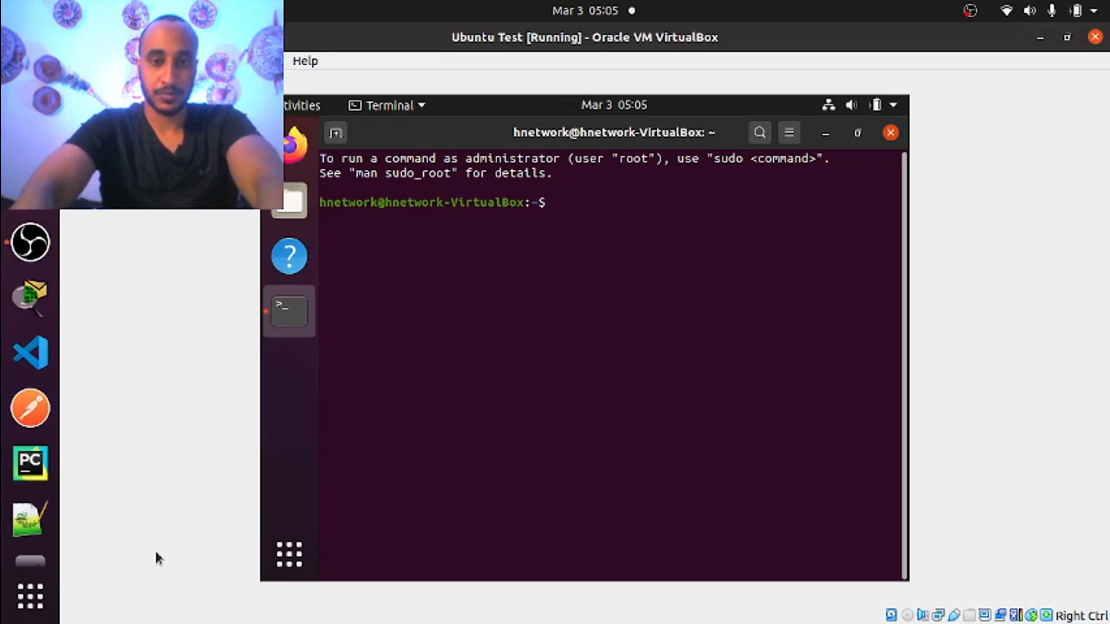
pyautogui.write('ls')
pyautogui.press('Return')
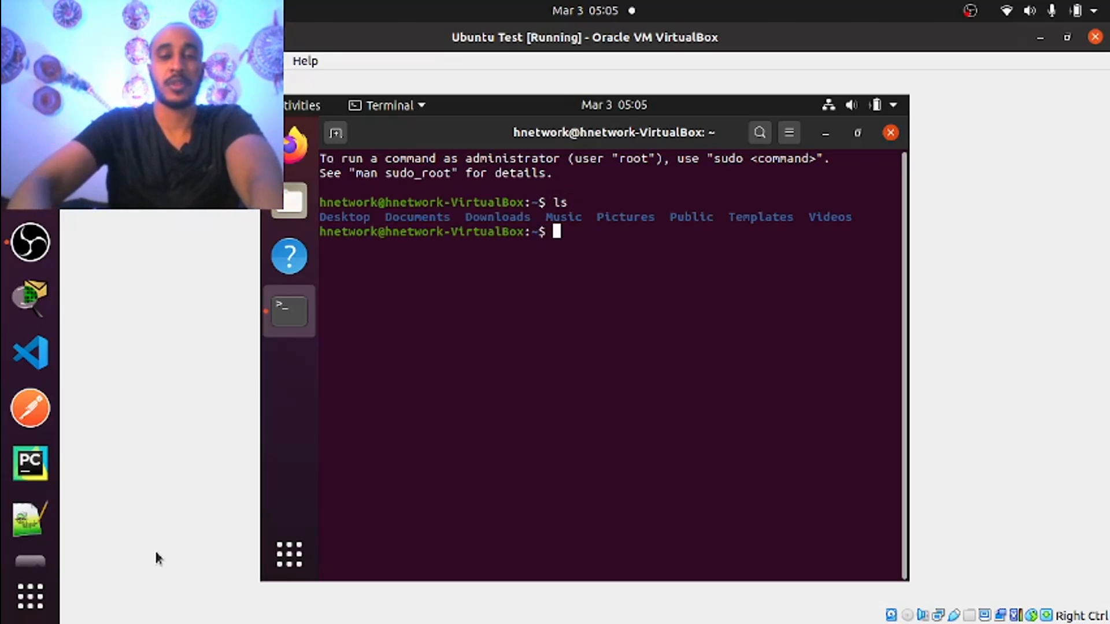
# Briefly open and close the Files app, then run pwd in the terminal
pyautogui.click(289, 199)
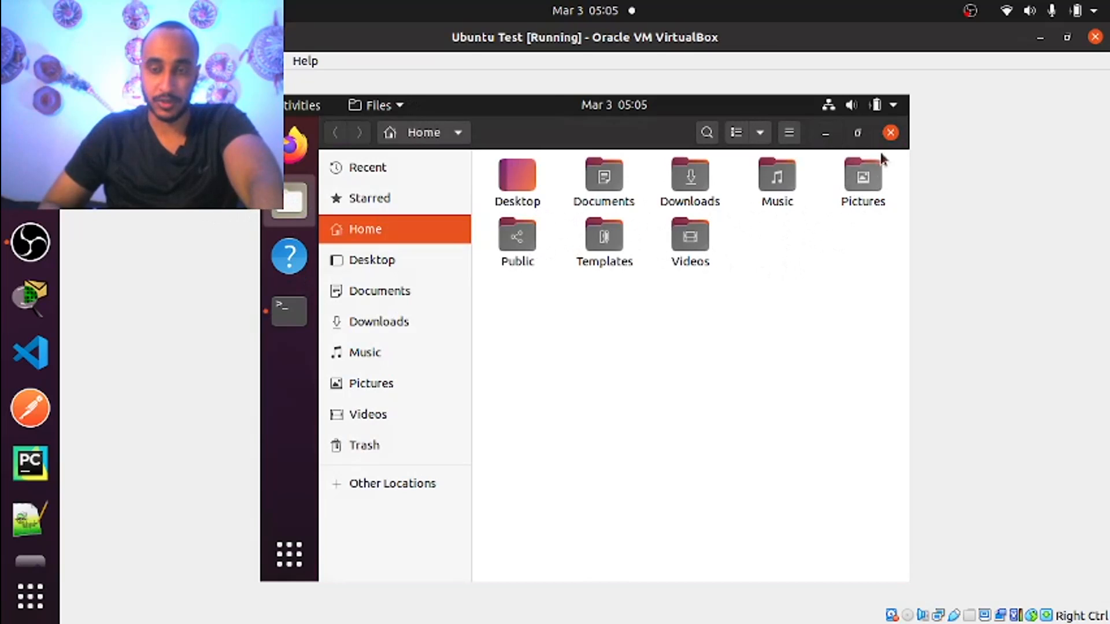
pyautogui.click(890, 133)
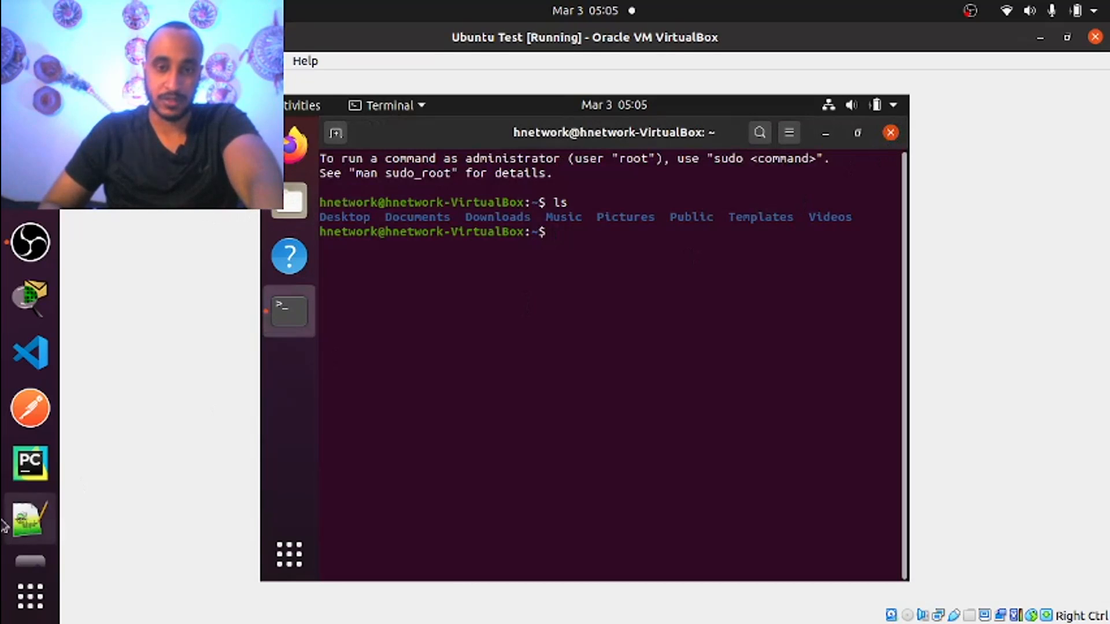
pyautogui.write('pwd')
pyautogui.press('Return')
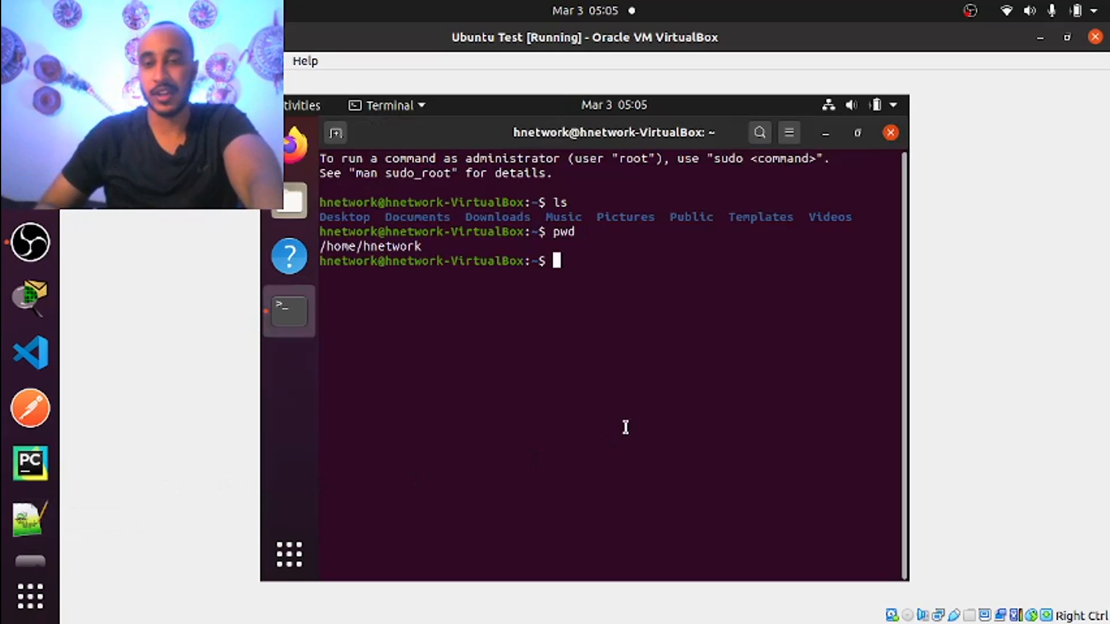
# Minimize the terminal, launch Firefox to a New Tab, then restore the terminal
pyautogui.click(827, 135)
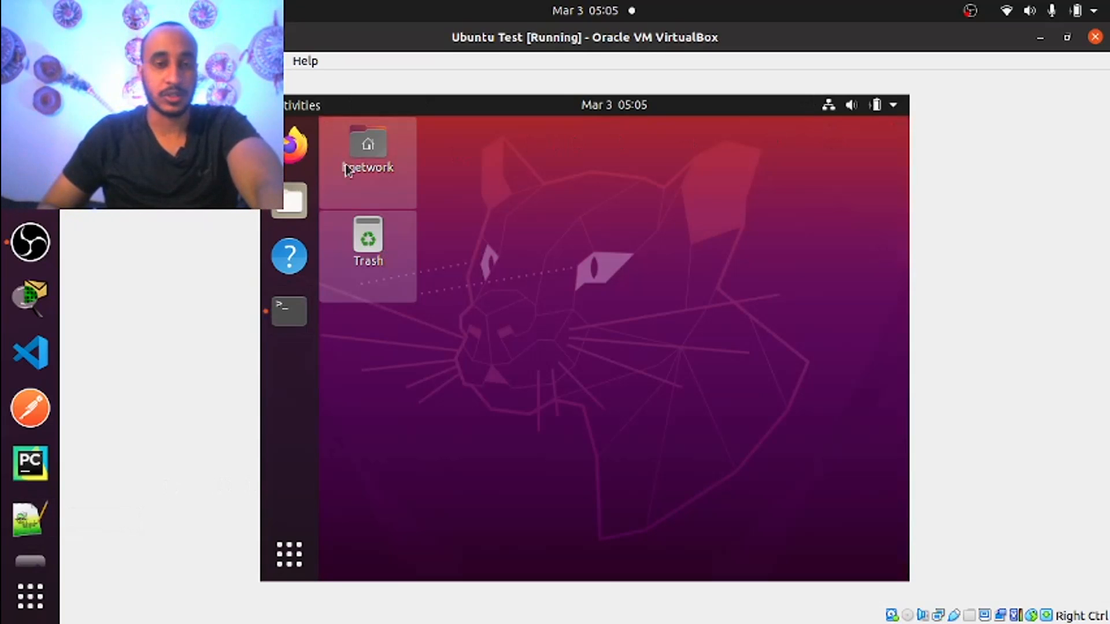
pyautogui.click(297, 142)
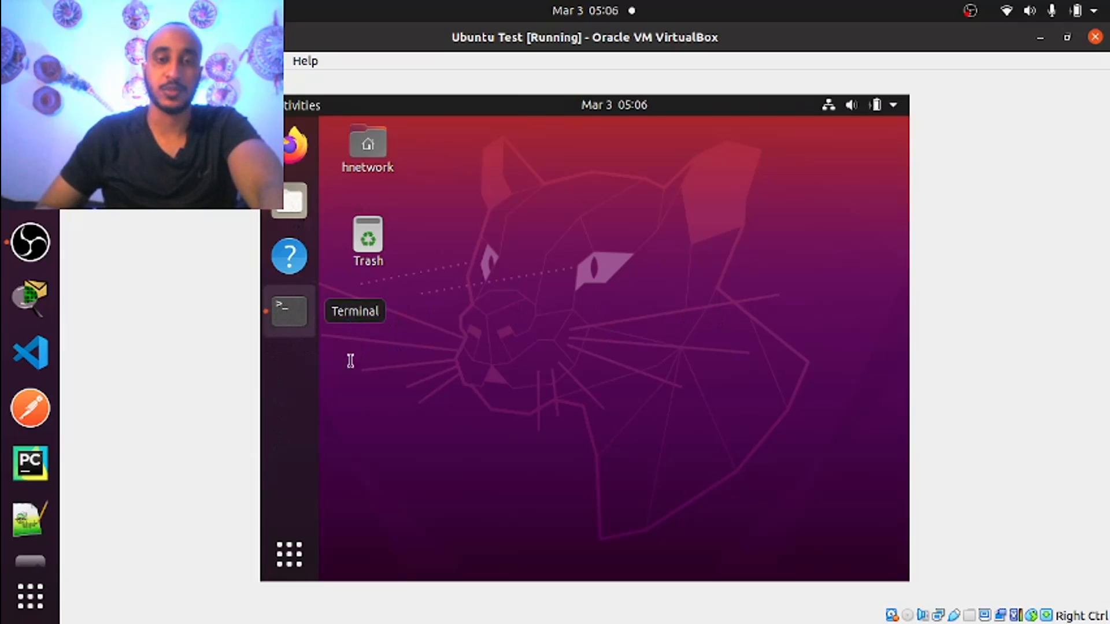
pyautogui.click(294, 317)
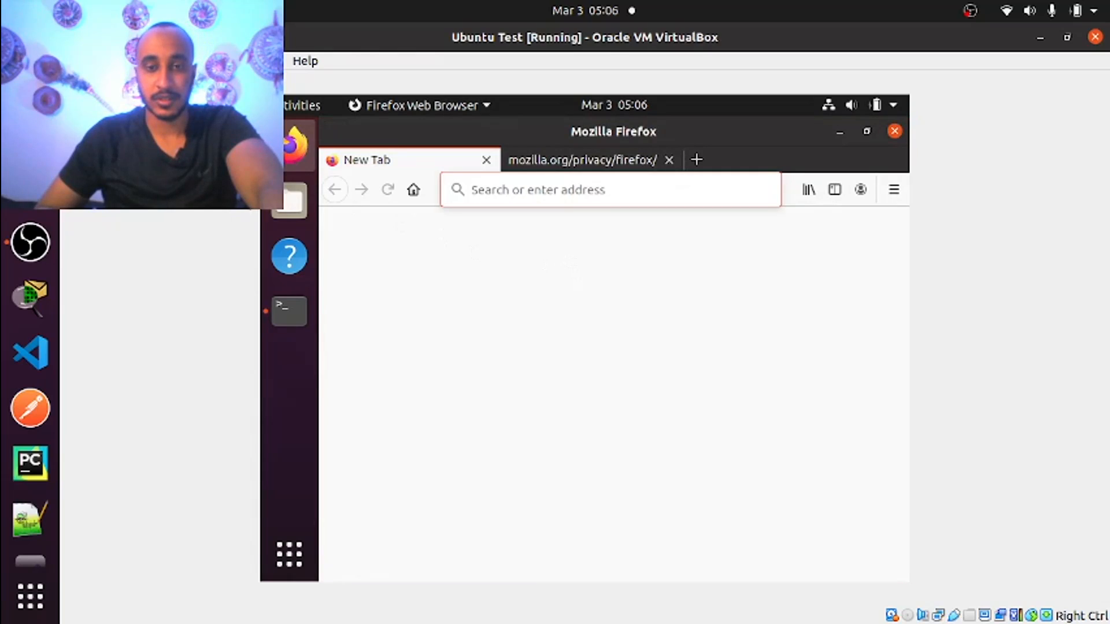
# Run ifconfig in the terminal, which reports the command is not found
pyautogui.click(289, 312)
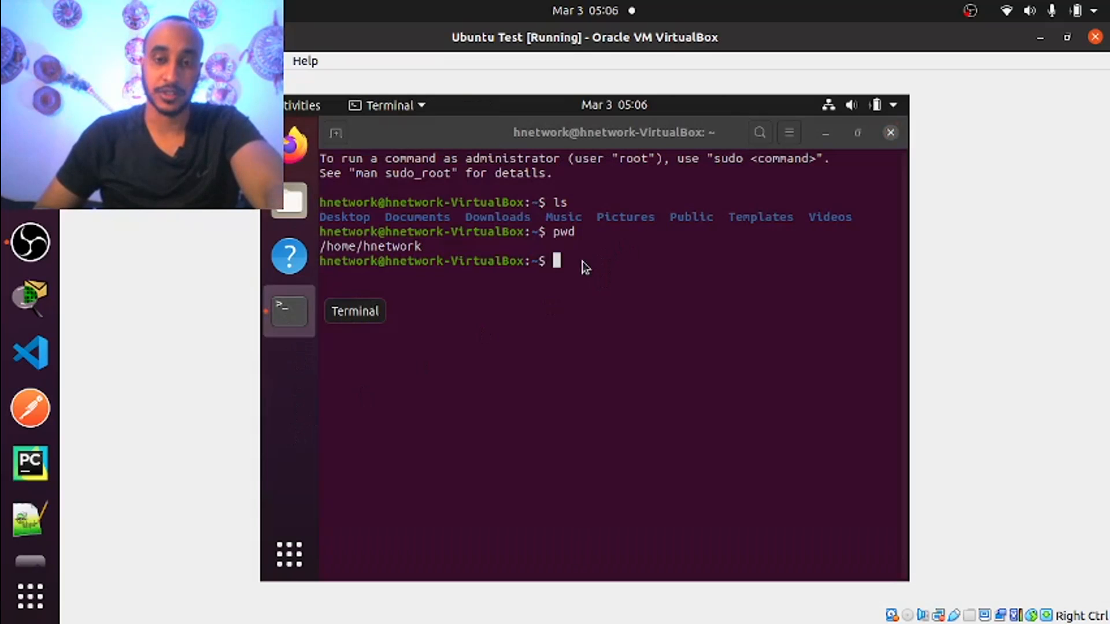
pyautogui.click(347, 308)
pyautogui.write('i')
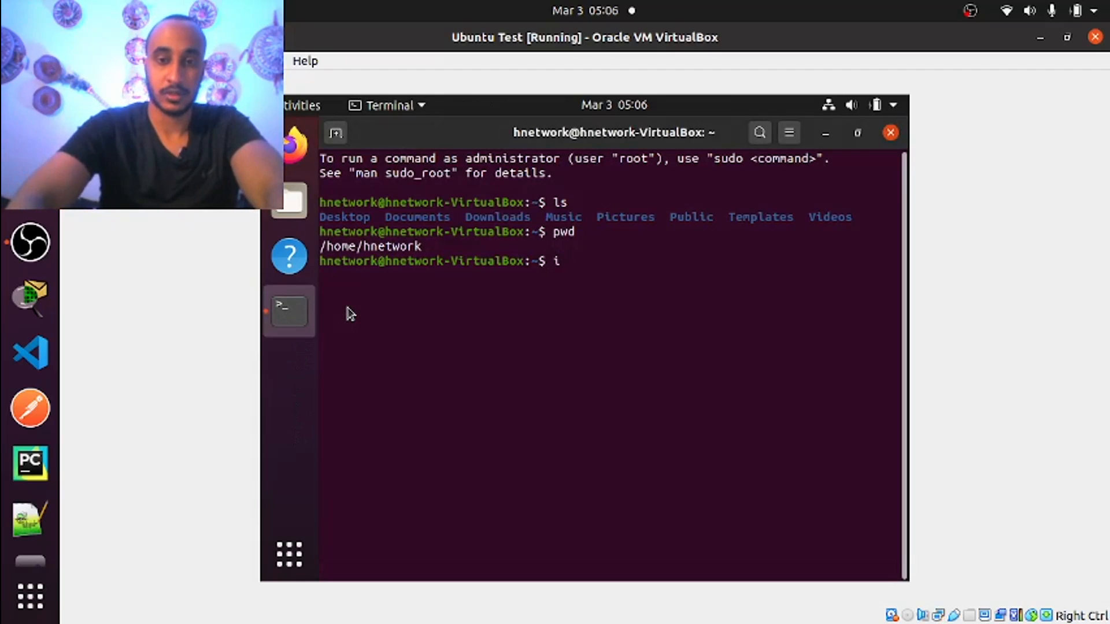
pyautogui.write('fconfig')
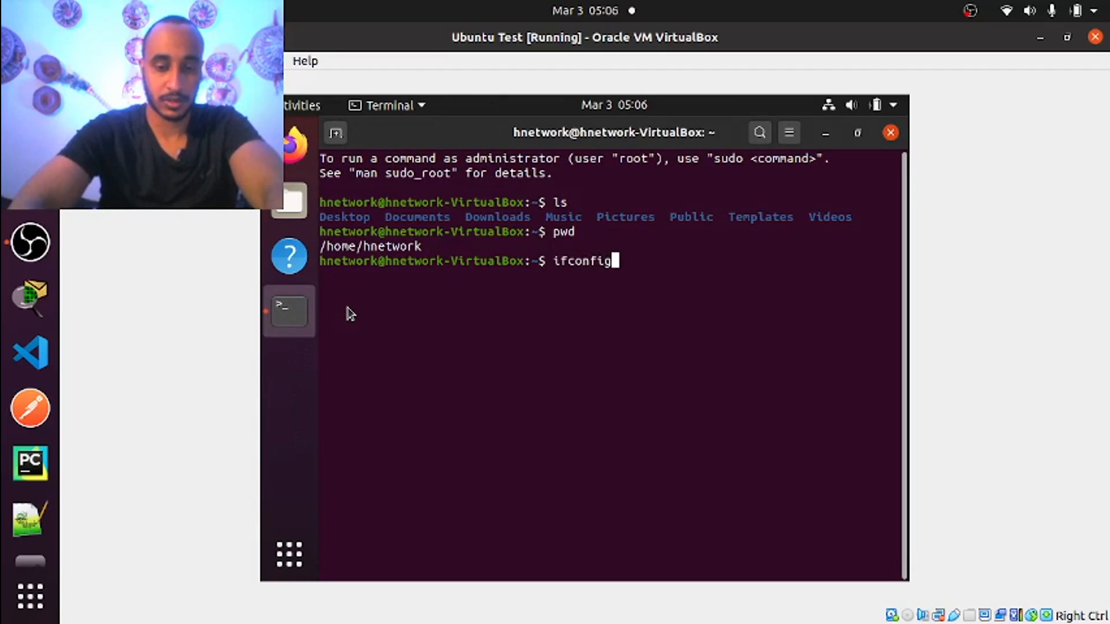
pyautogui.press('Return')
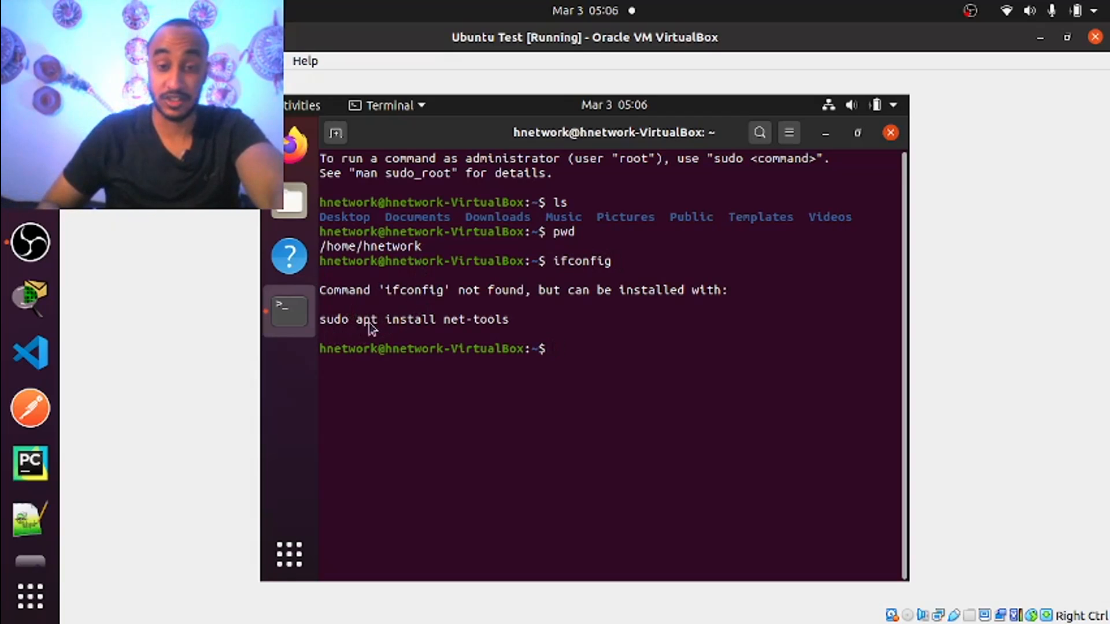
# Install net-tools with sudo apt install net-tools, entering the account password
pyautogui.write('su')
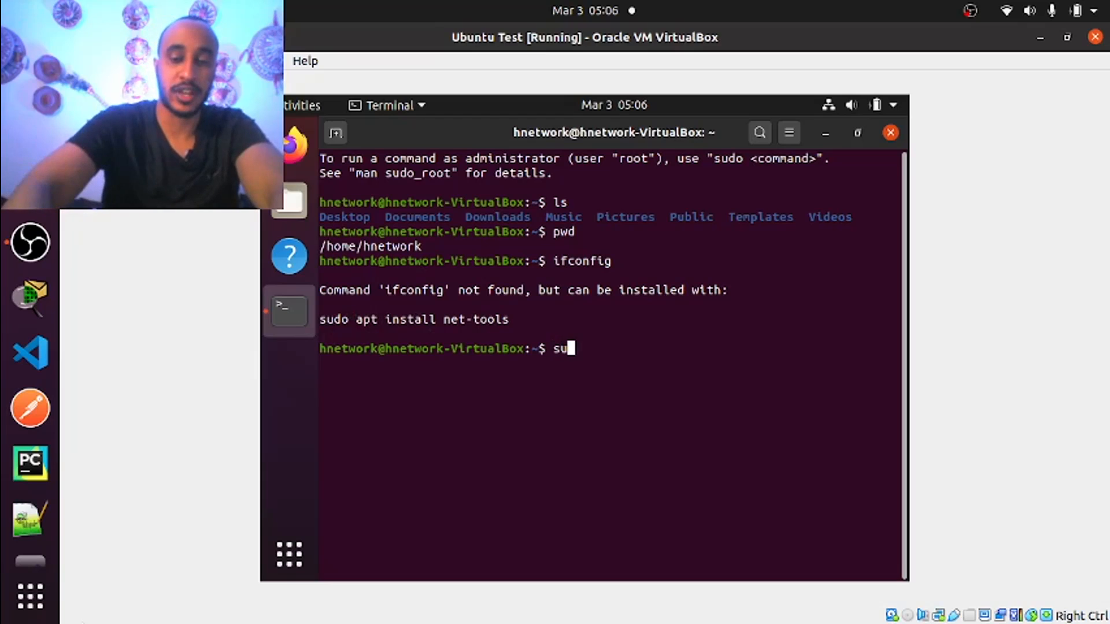
pyautogui.write('do apt ')
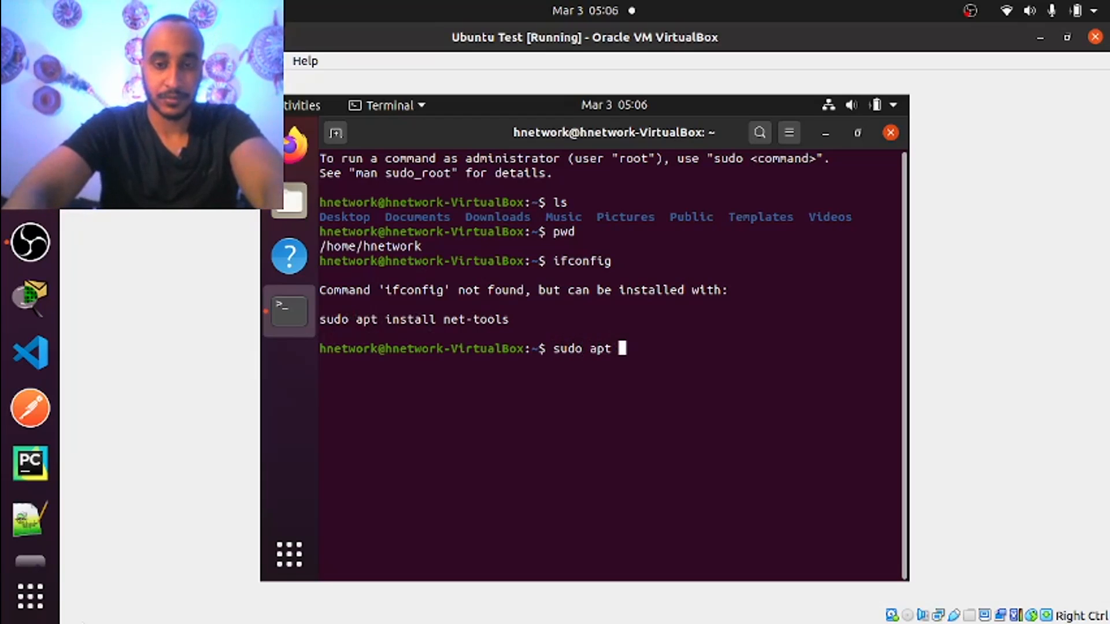
pyautogui.write('install ')
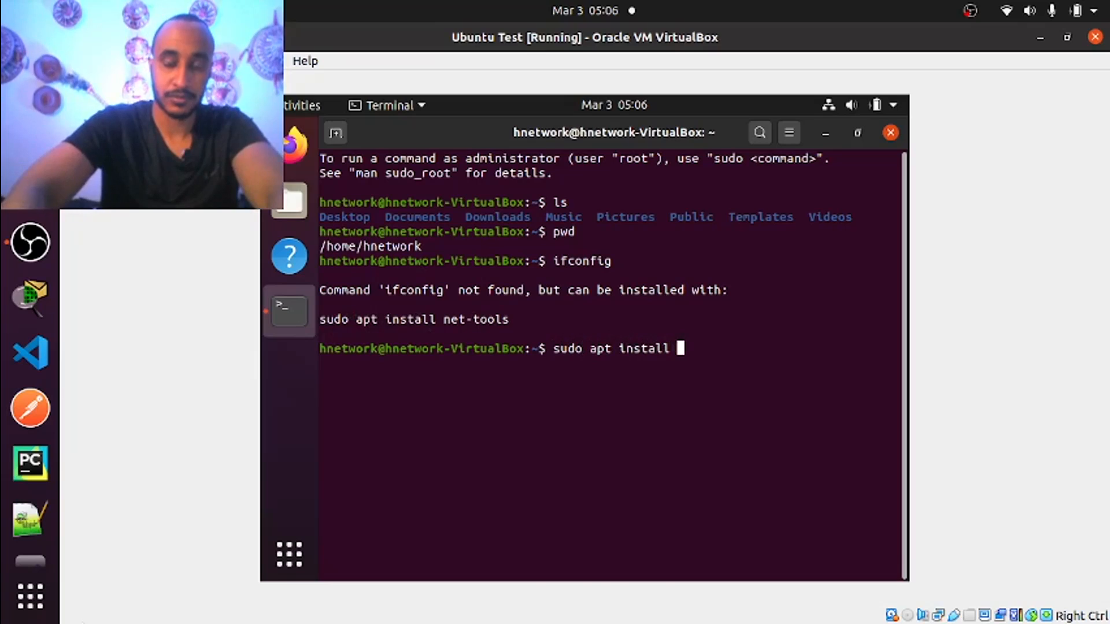
pyautogui.write('net-tools')
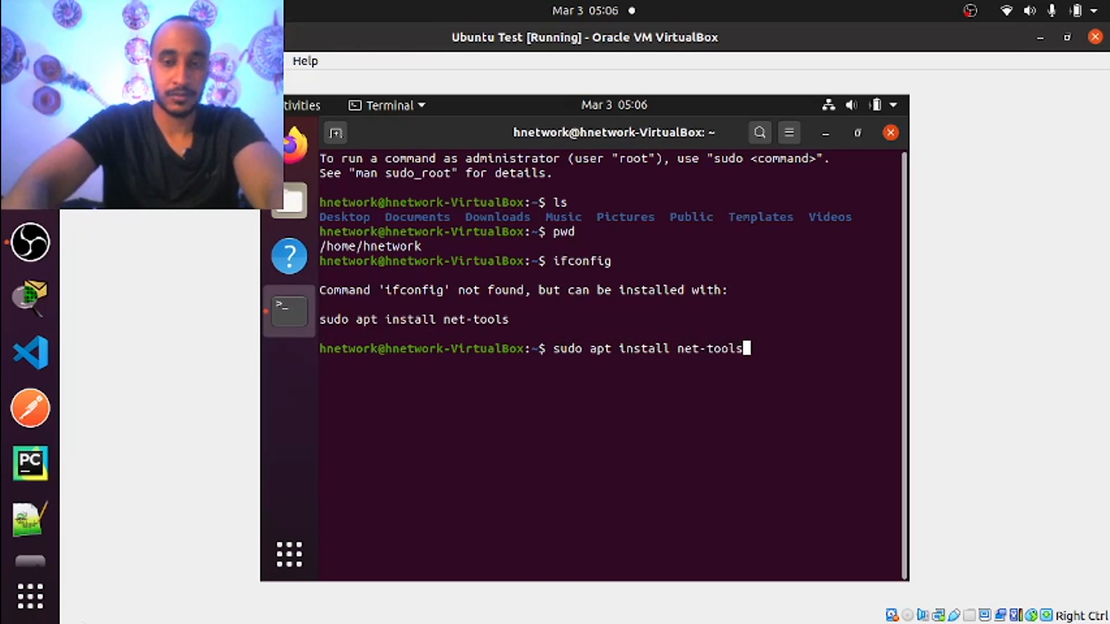
pyautogui.press('Return')
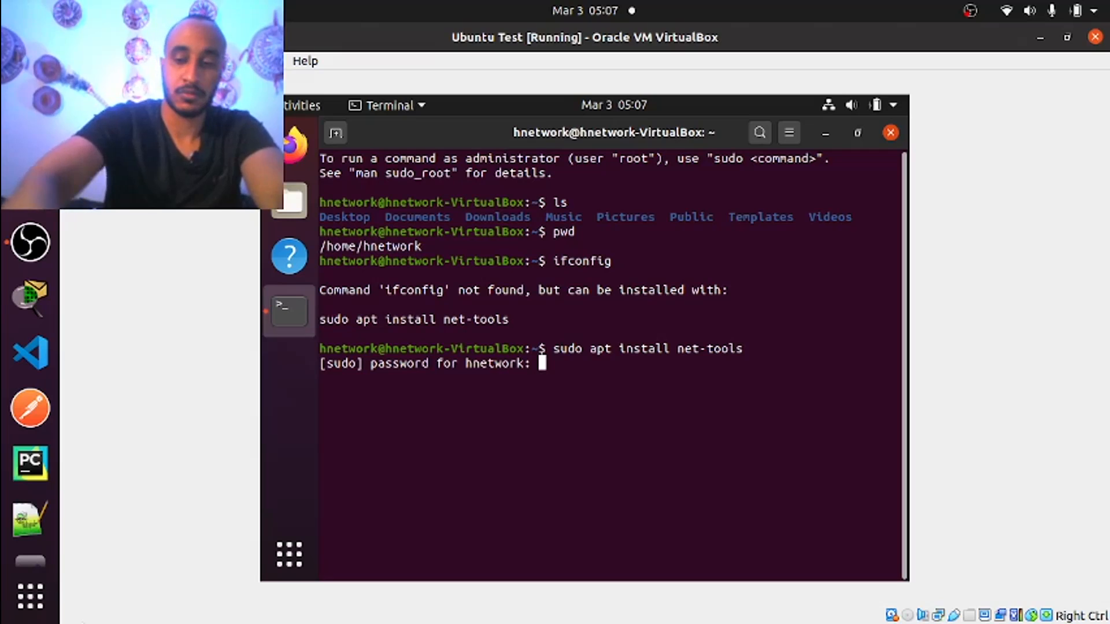
pyautogui.press('Return')
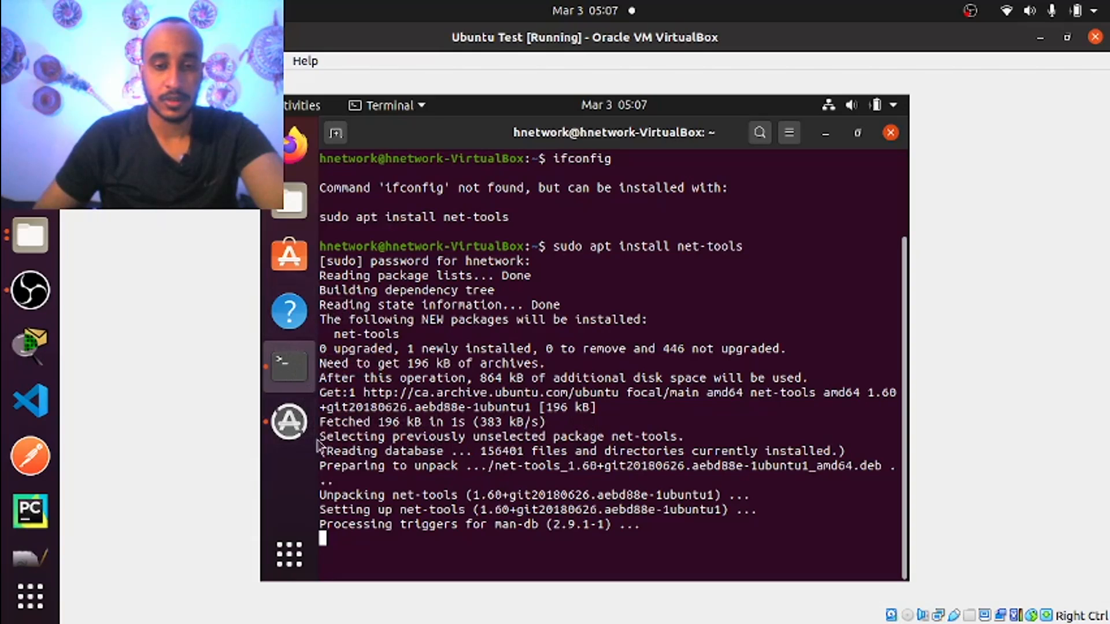
# Dismiss the Software Updater prompt and type ifconfig at the prompt again
pyautogui.click(291, 428)
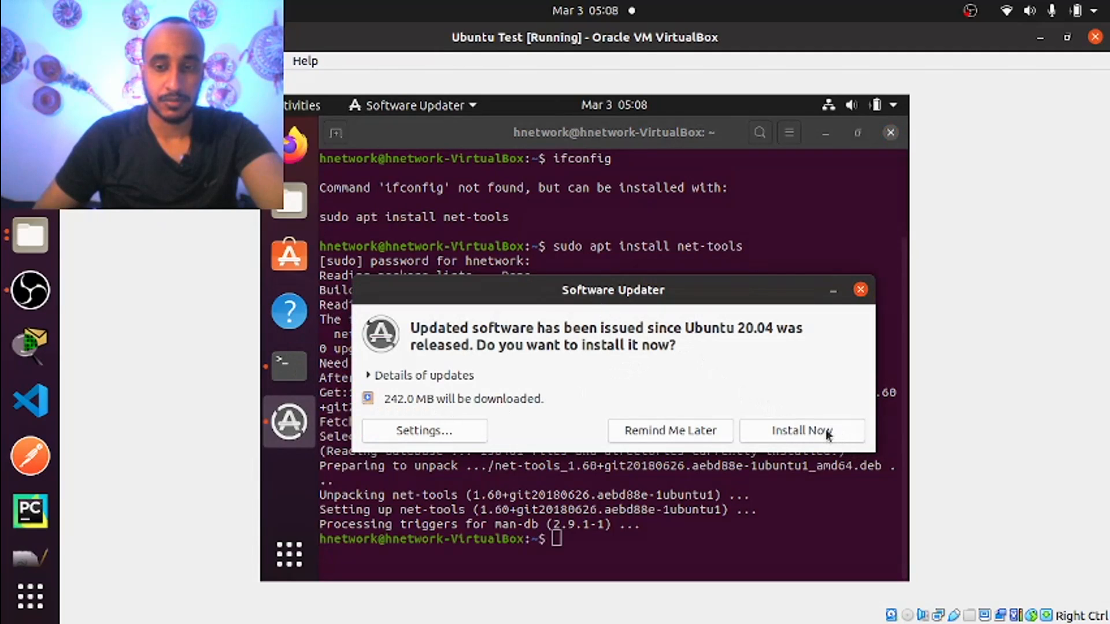
pyautogui.click(833, 291)
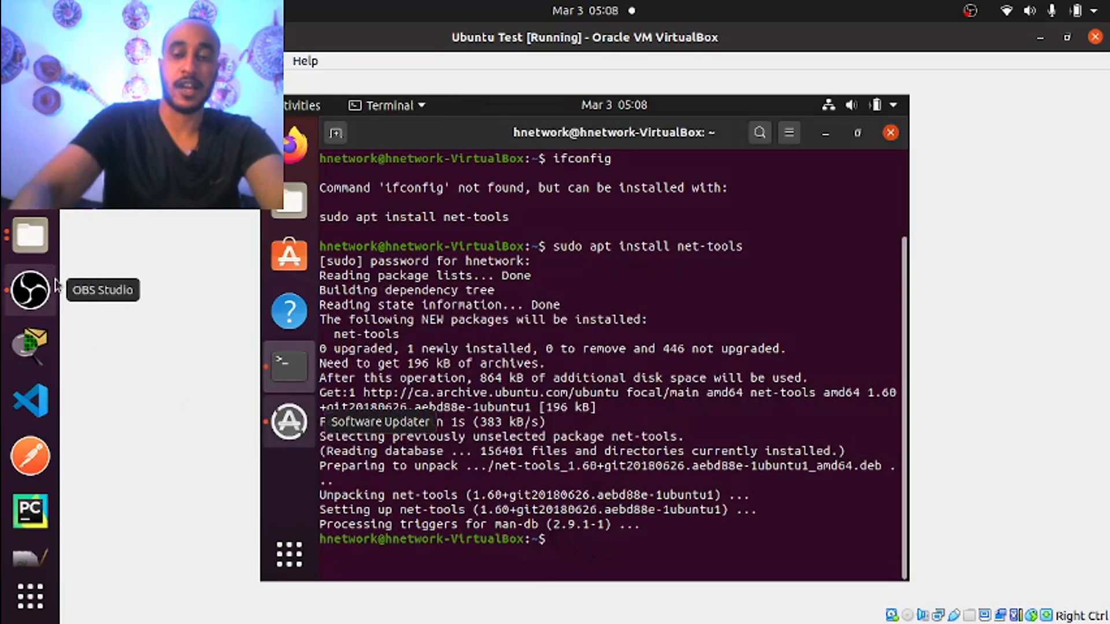
pyautogui.write('ifconfig')
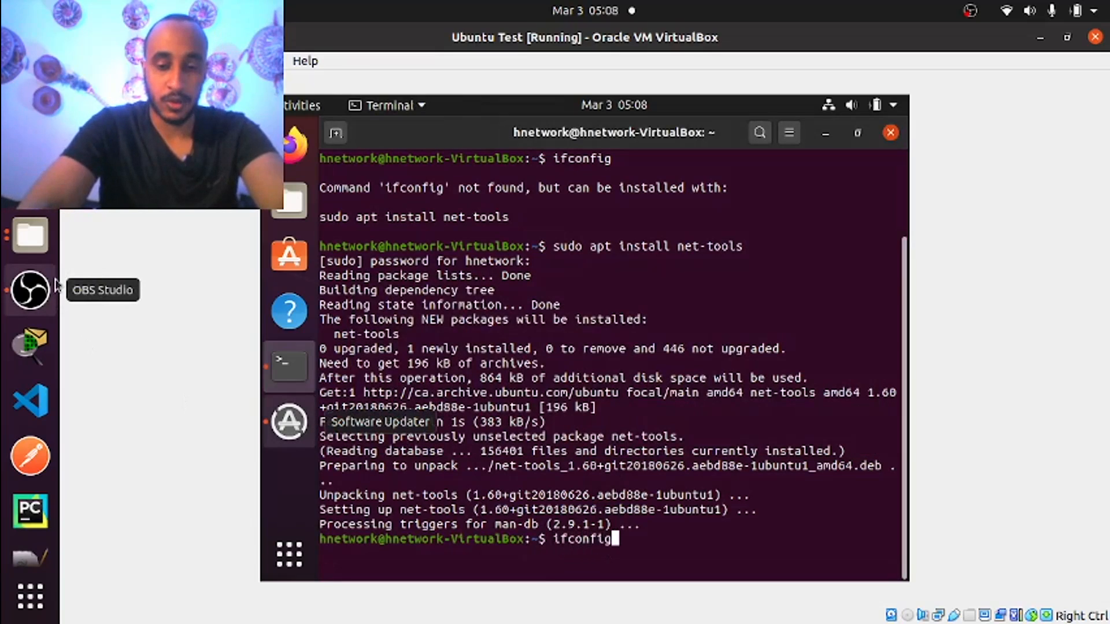
# Run ifconfig, listing enp0s3 at 10.0.2.15 and loopback lo, then begin a dig command
pyautogui.press('Return')
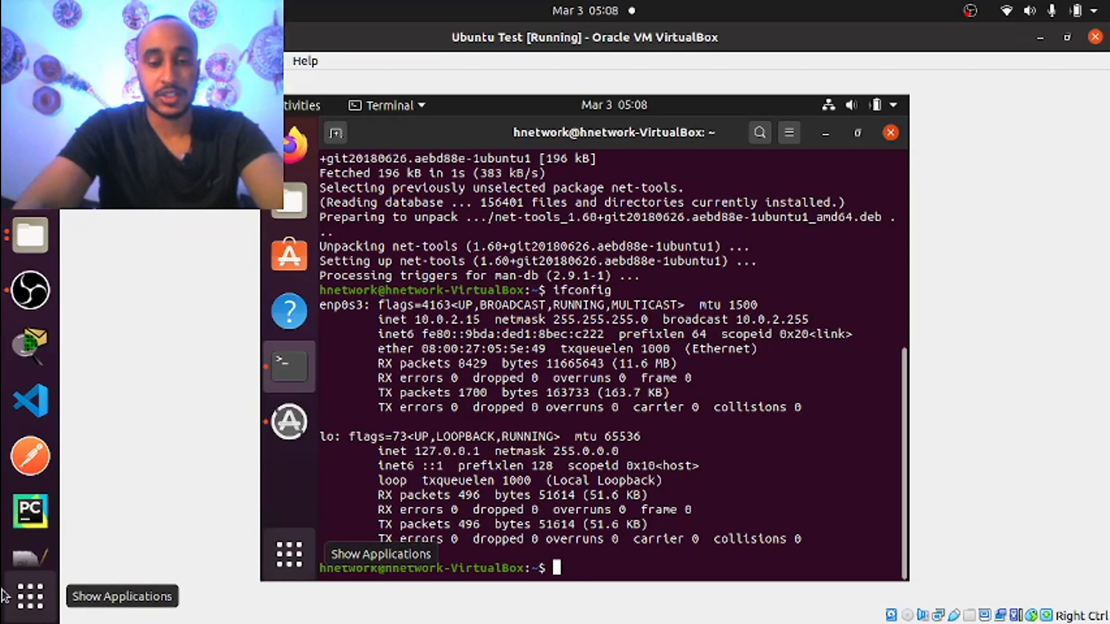
pyautogui.write('dig')
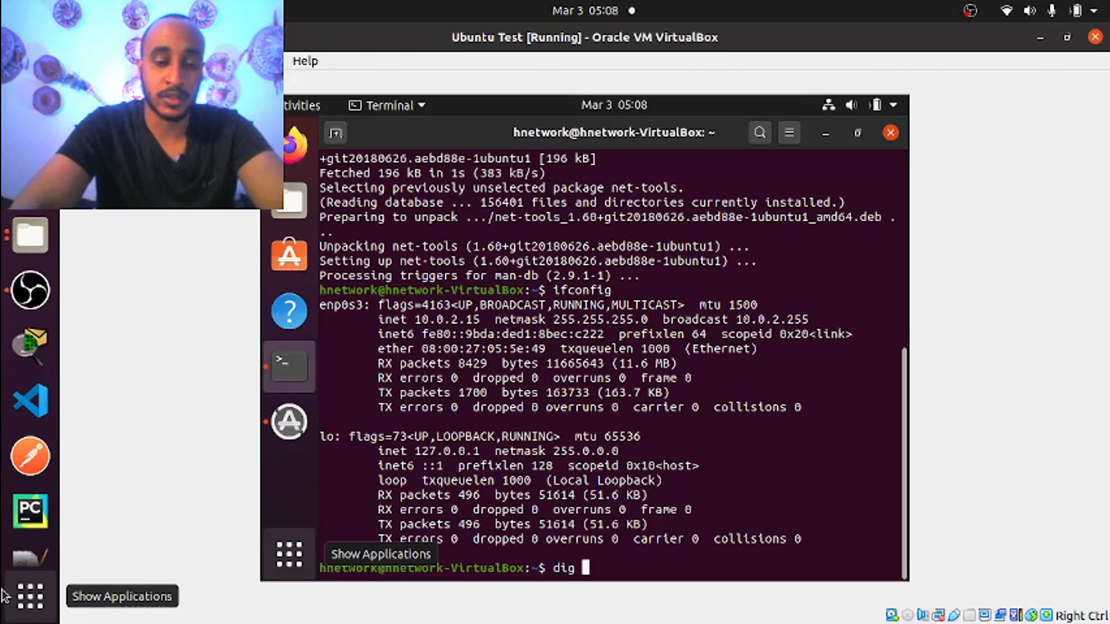
pyautogui.write('www.')
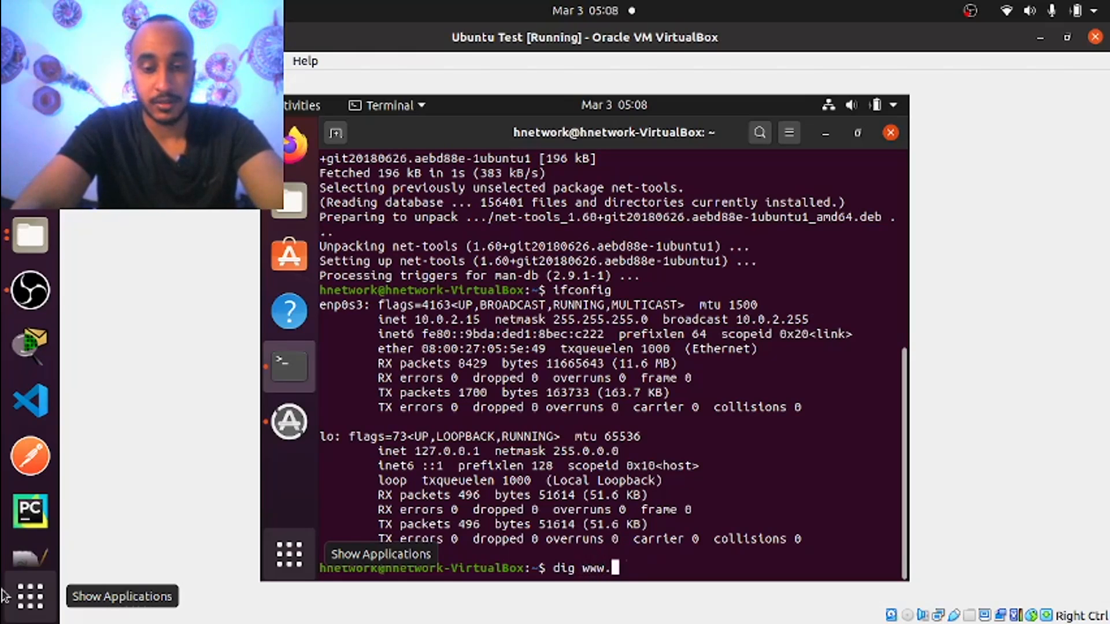
pyautogui.write('google.')
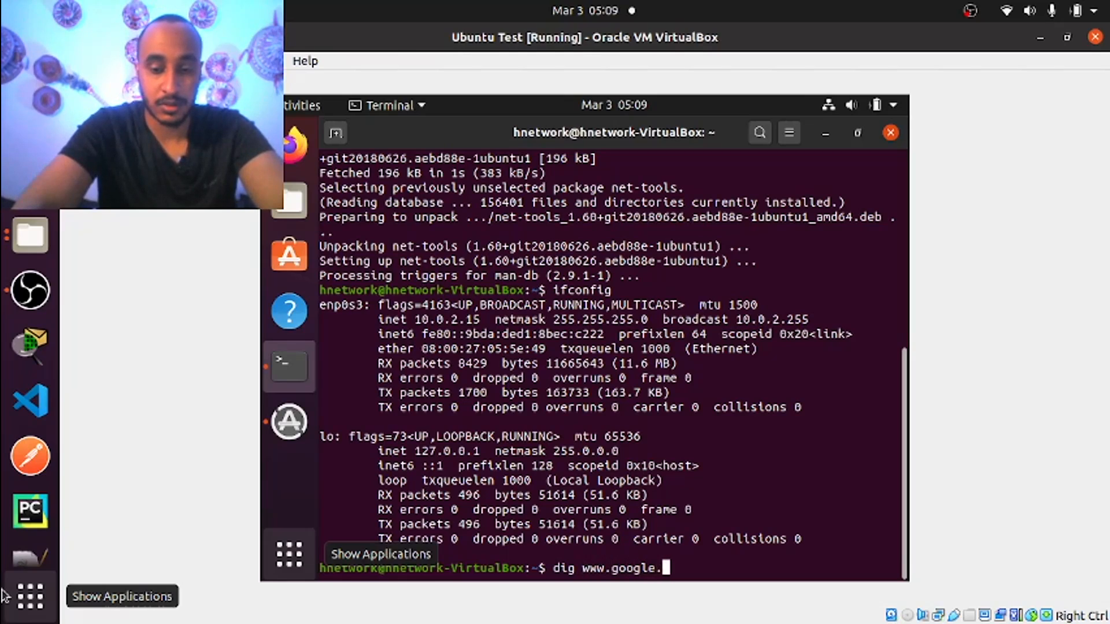
pyautogui.write('com')
pyautogui.press('Return')
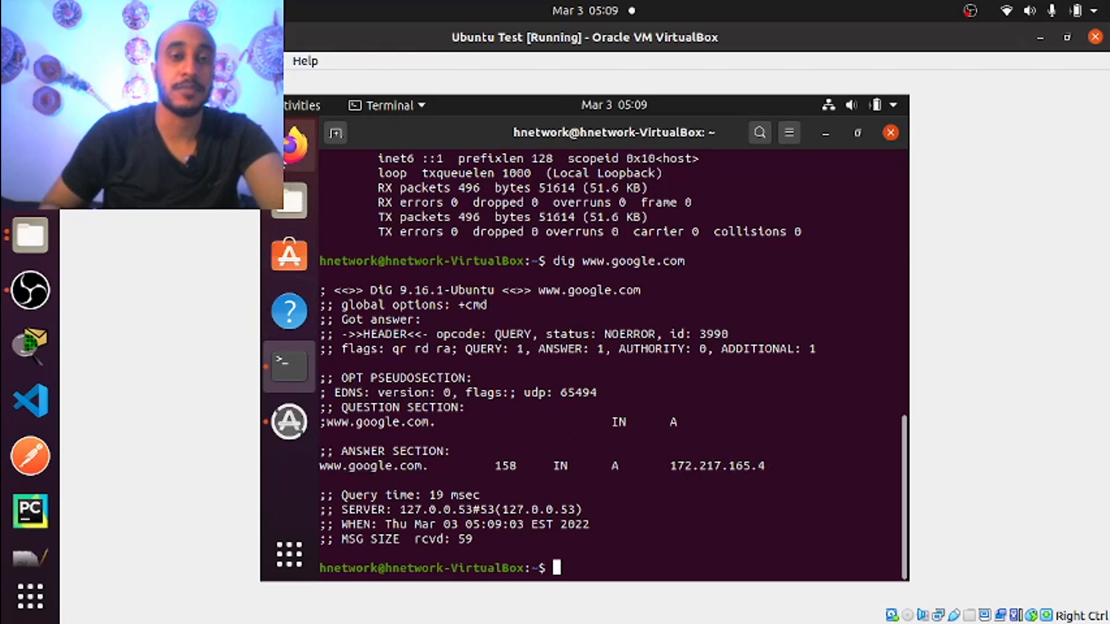
pyautogui.click(296, 165)
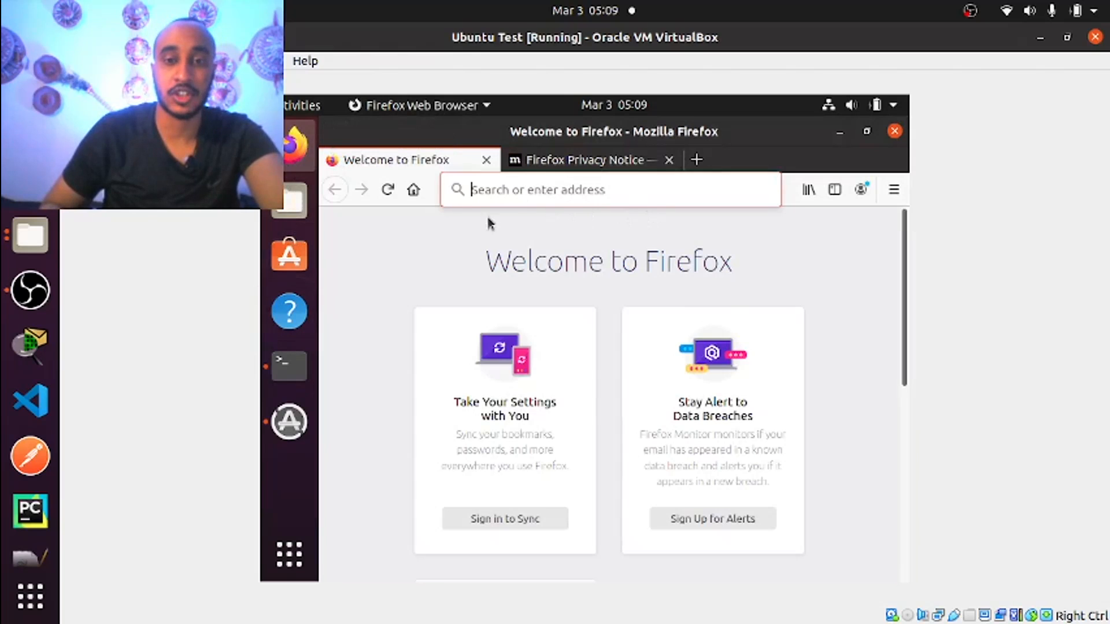
pyautogui.click(482, 191)
pyautogui.write('www.g')
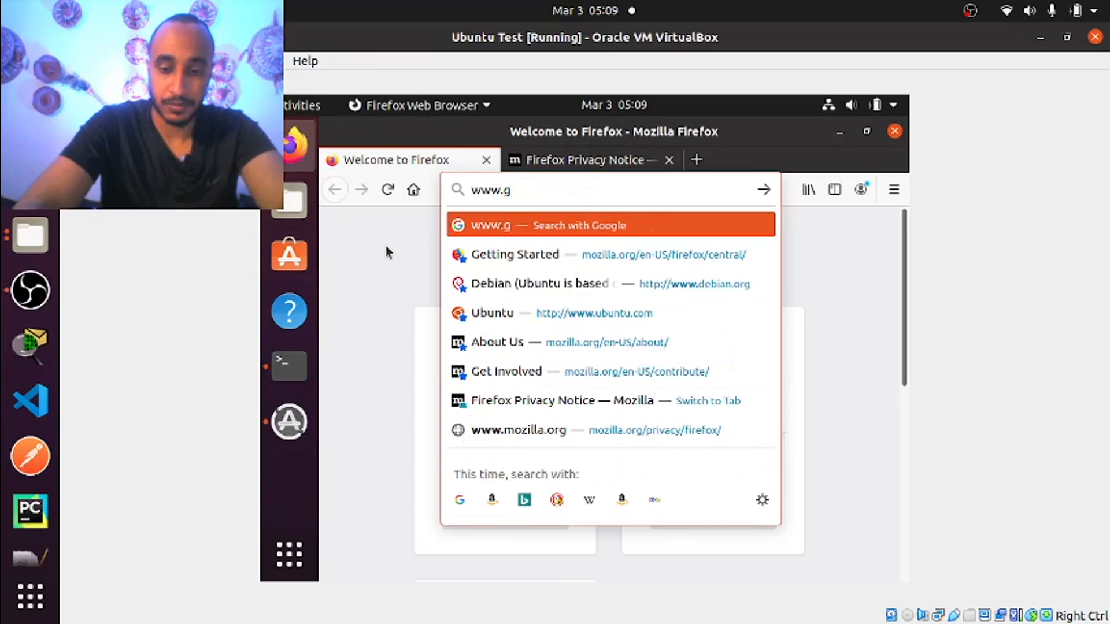
pyautogui.write('oogle.ca')
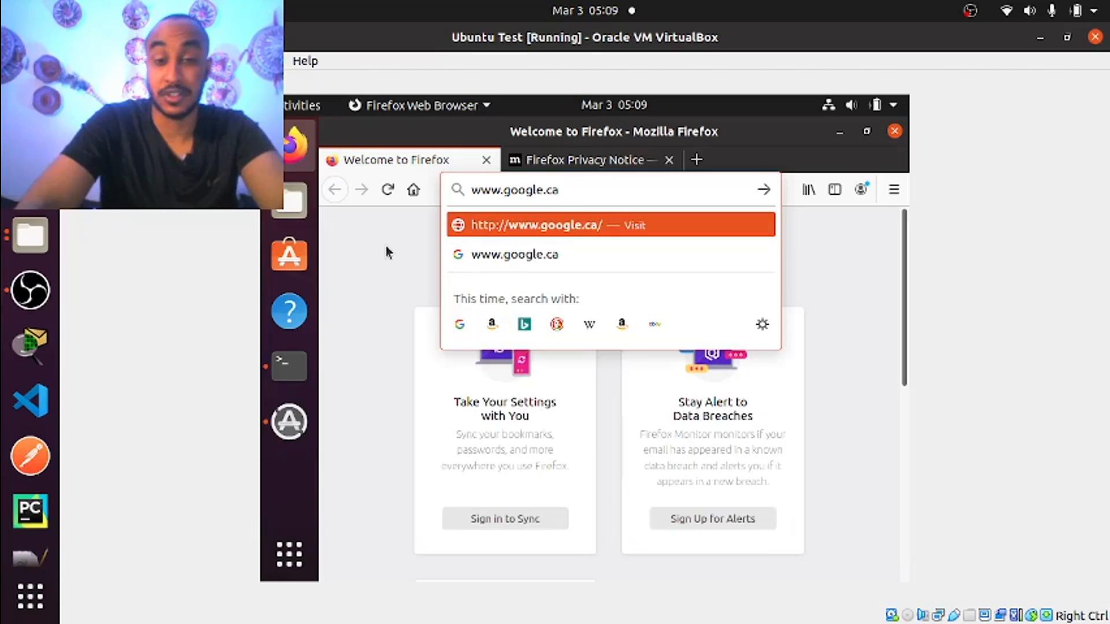
pyautogui.press('Return')
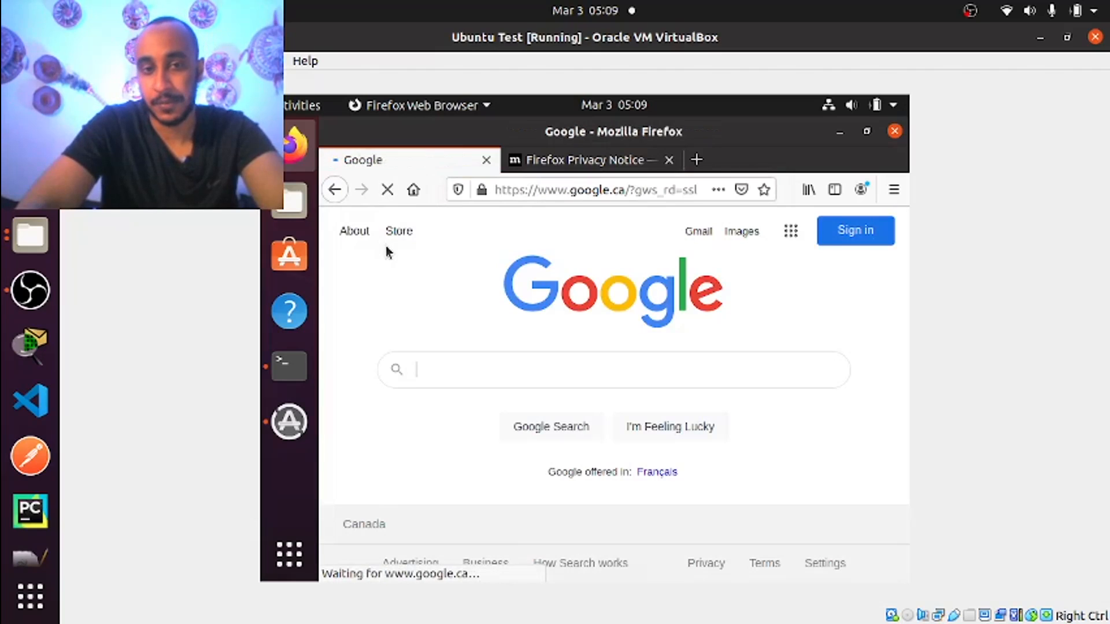
pyautogui.click(560, 190)
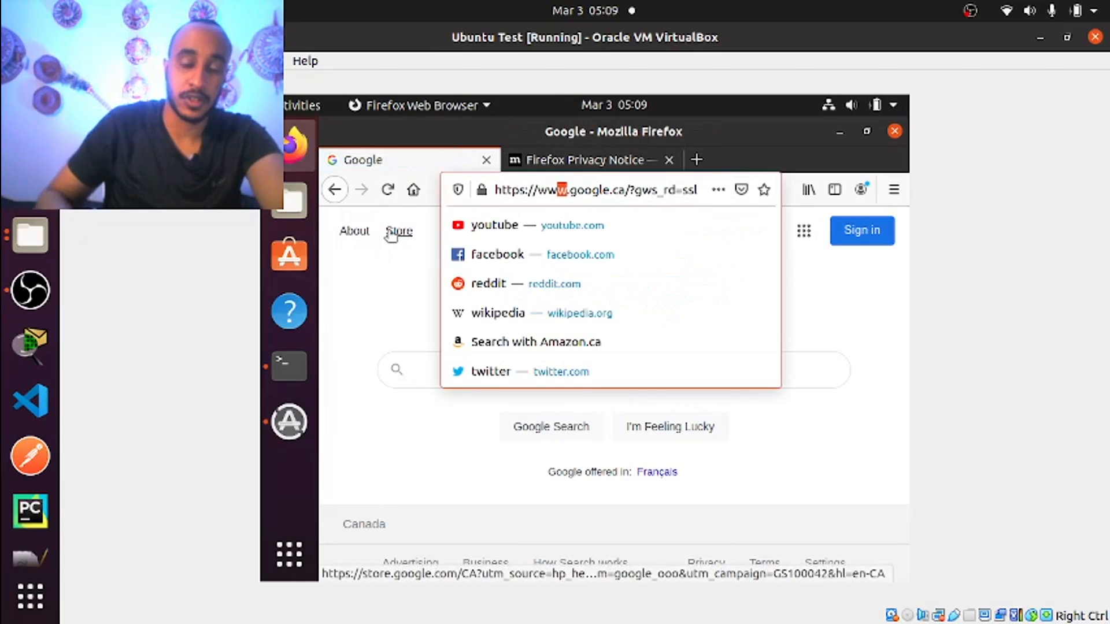
pyautogui.click(490, 224)
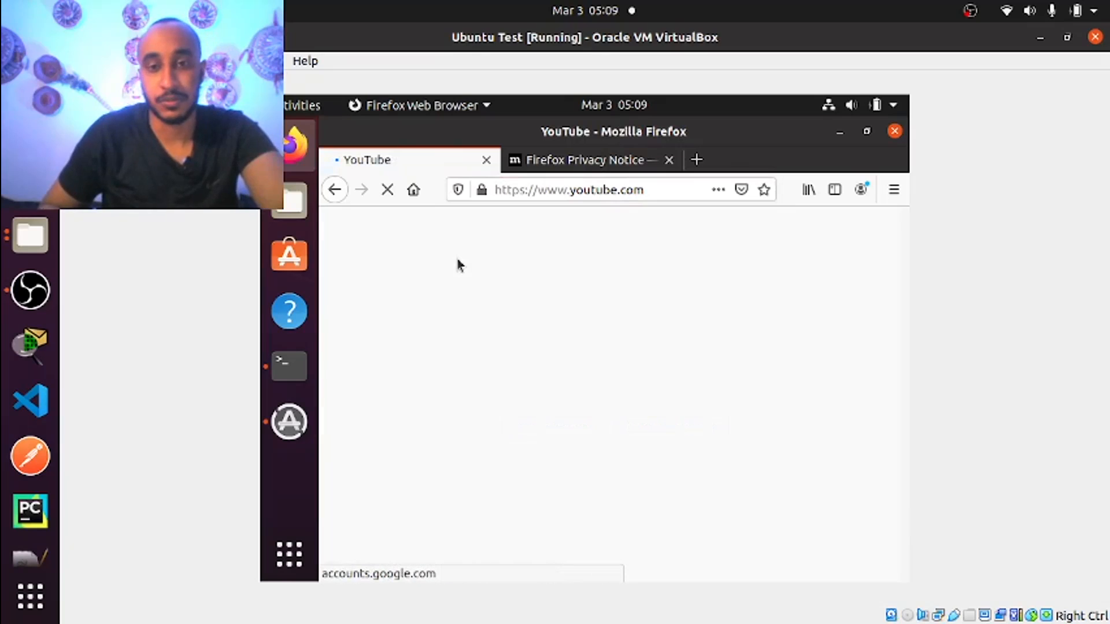